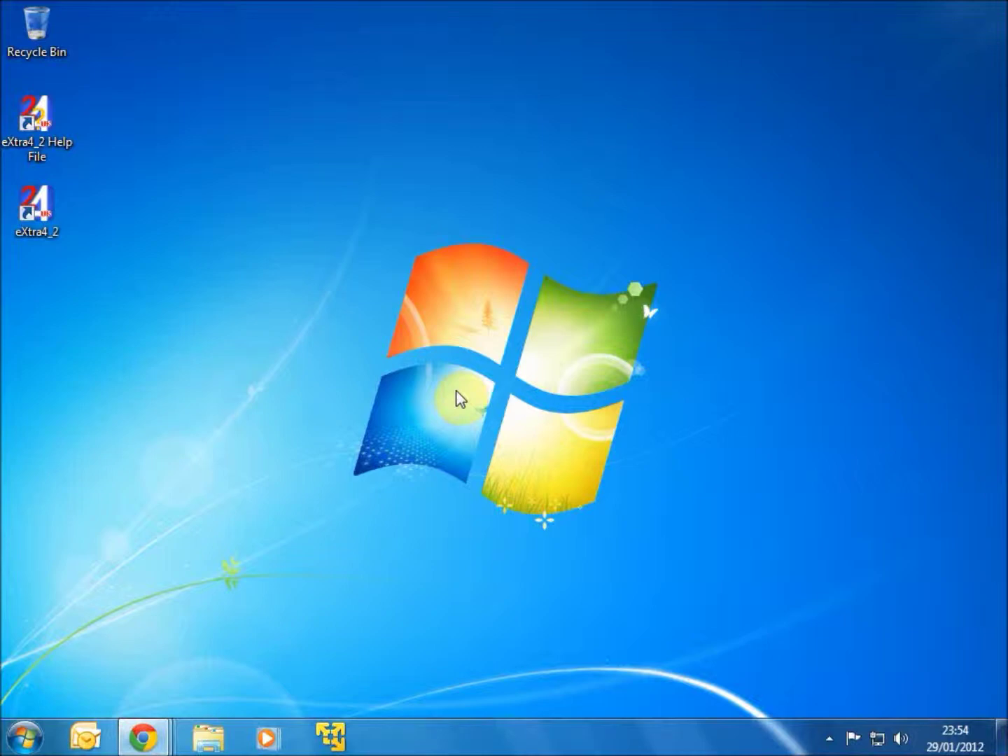
Step: Start the eXtra4/2 labelling software and open its Basic Options
{"action": "double_click", "coordinate": [37, 205]}
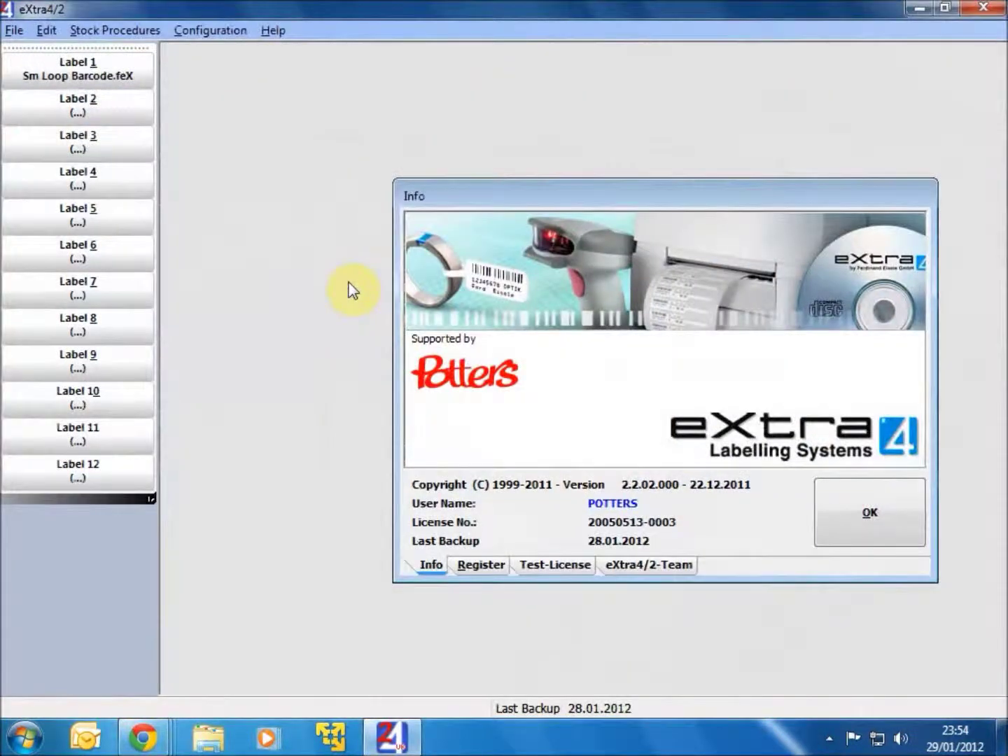
{"action": "left_click", "coordinate": [823, 521]}
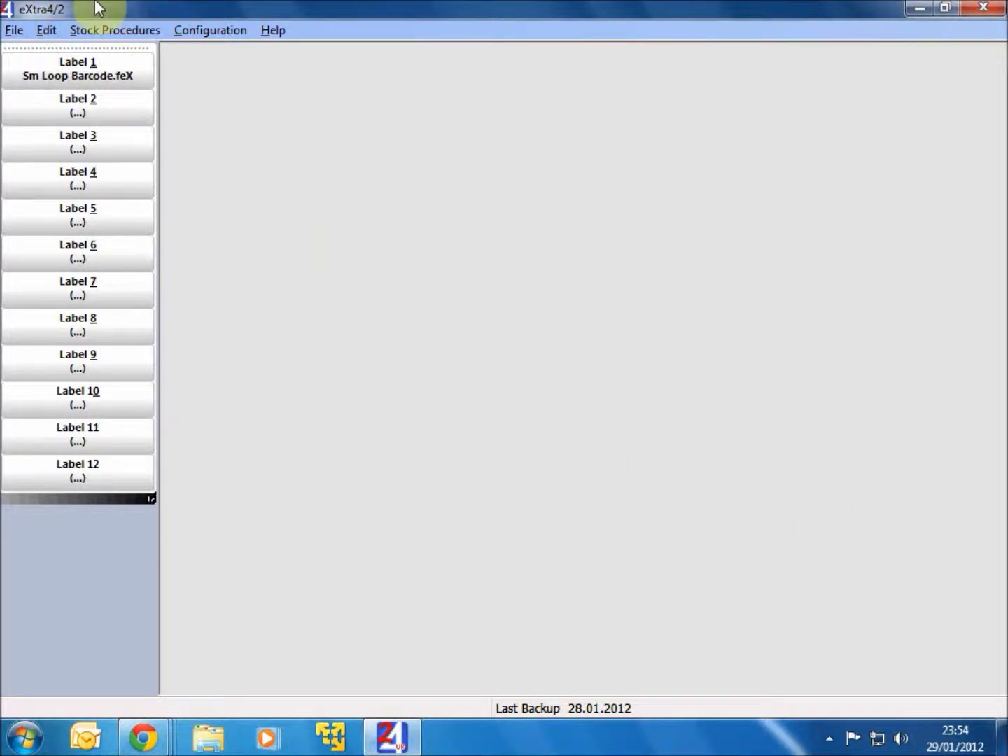
{"action": "left_click", "coordinate": [211, 34]}
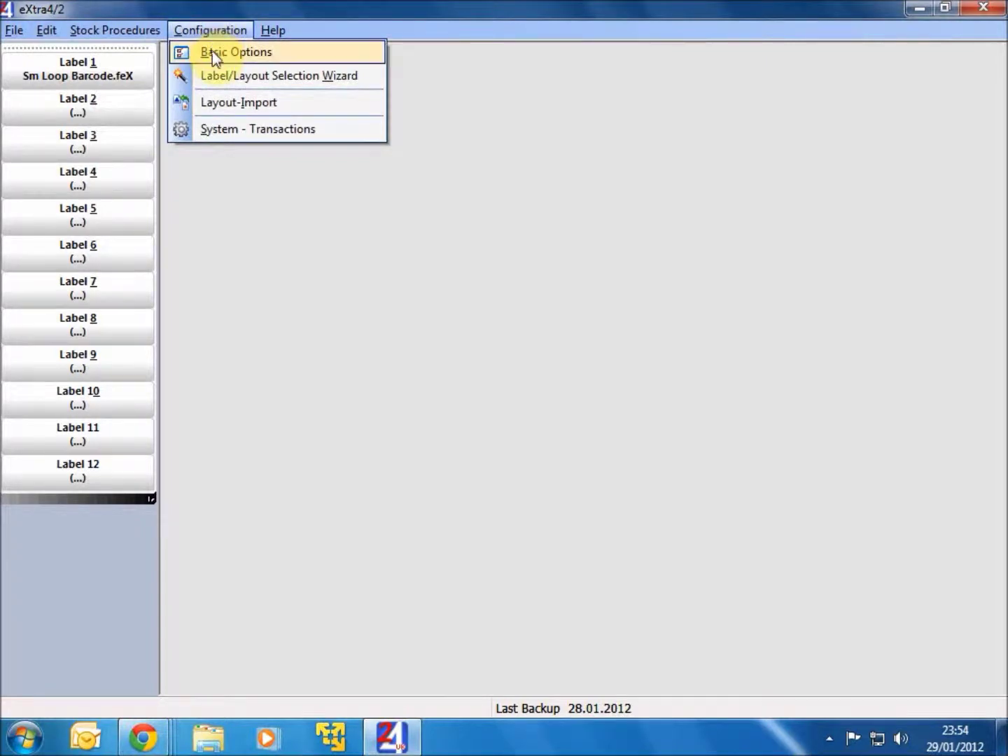
{"action": "left_click", "coordinate": [212, 51]}
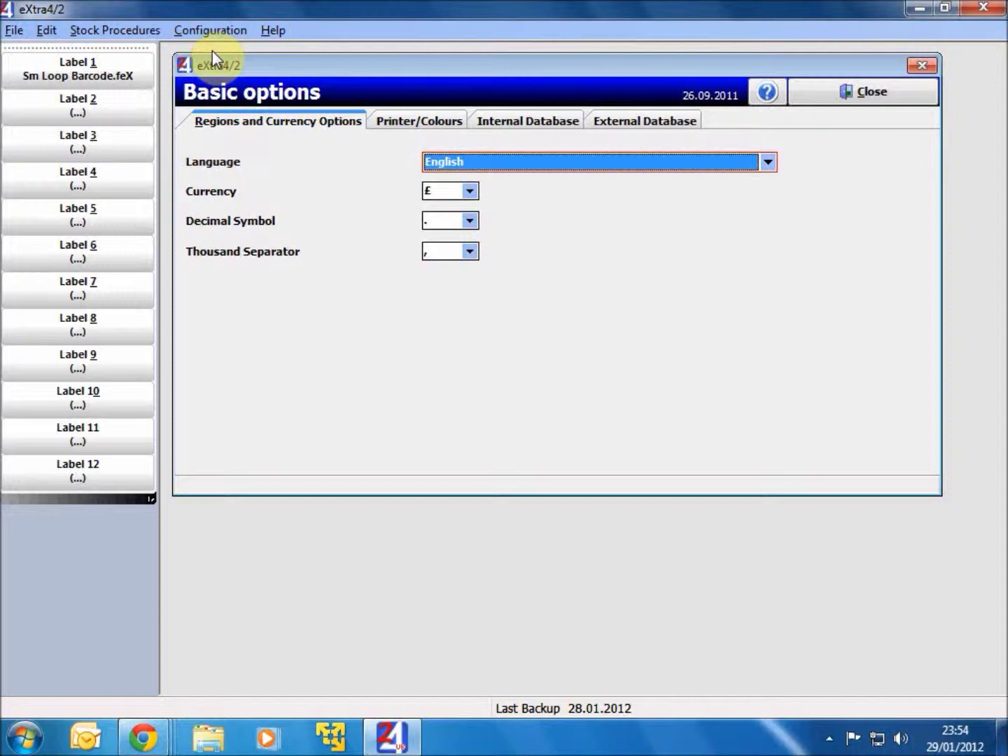
Step: Review the printer, picture size, item management, backup, network and external database settings, and close the basic options
{"action": "left_click", "coordinate": [413, 125]}
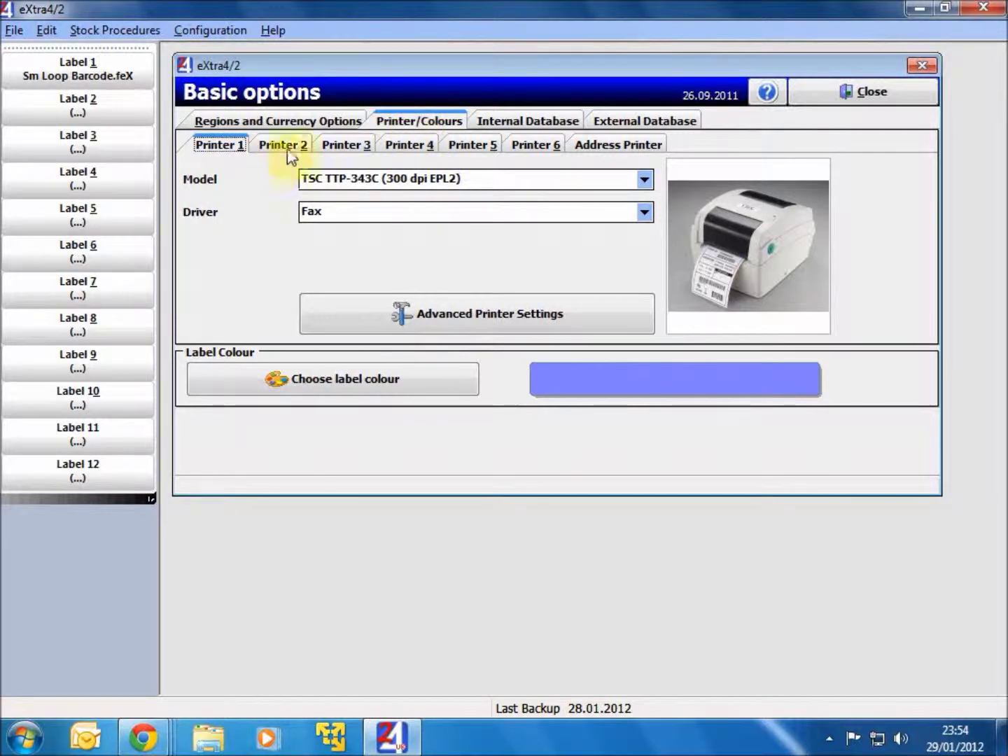
{"action": "left_click", "coordinate": [646, 145]}
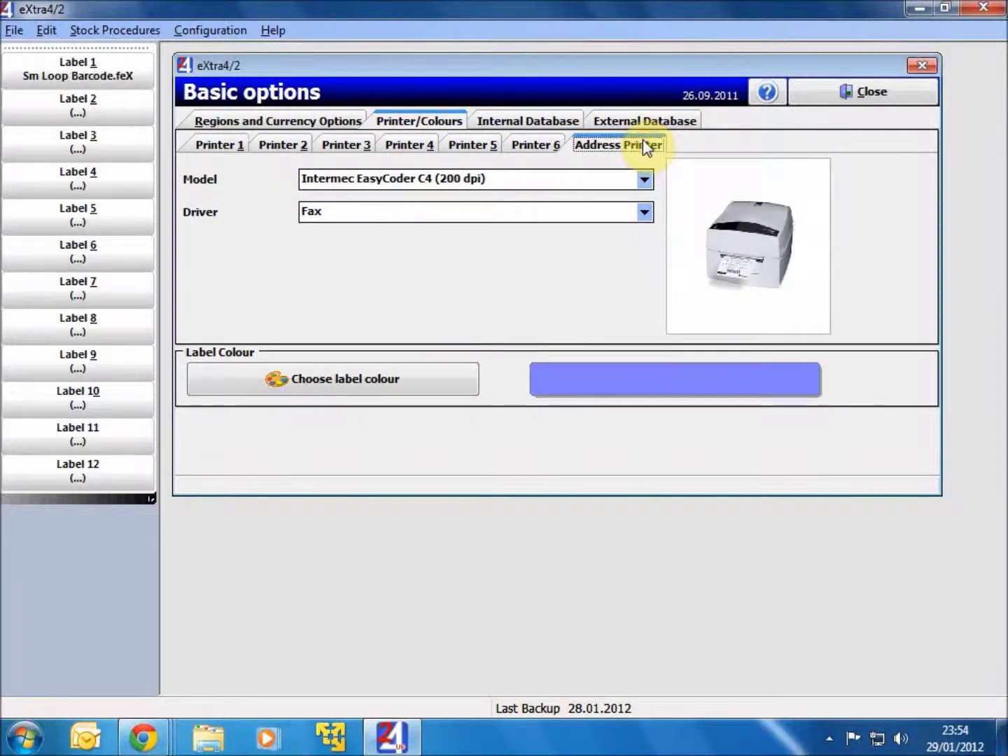
{"action": "left_click", "coordinate": [512, 122]}
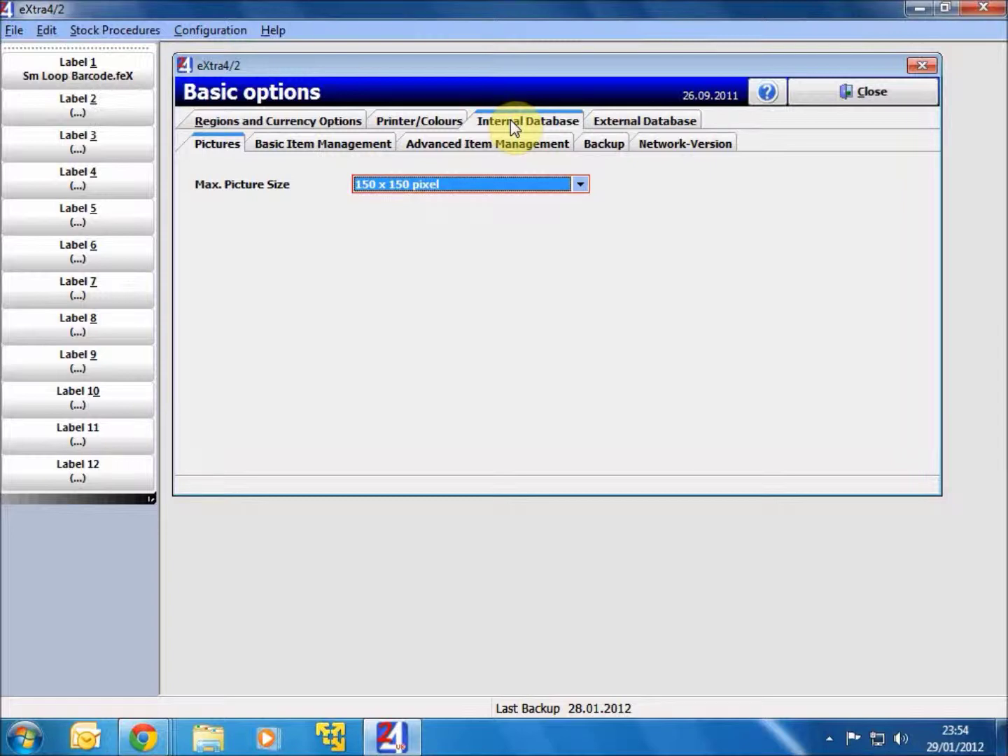
{"action": "left_click", "coordinate": [584, 187]}
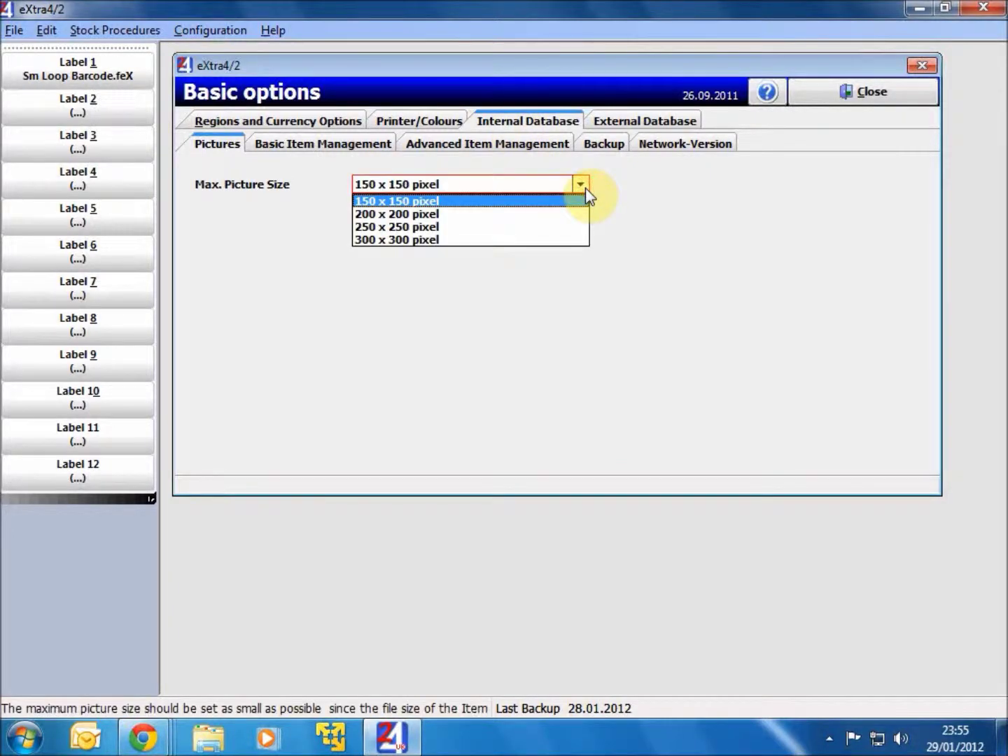
{"action": "left_click", "coordinate": [585, 187]}
{"action": "left_click", "coordinate": [353, 147]}
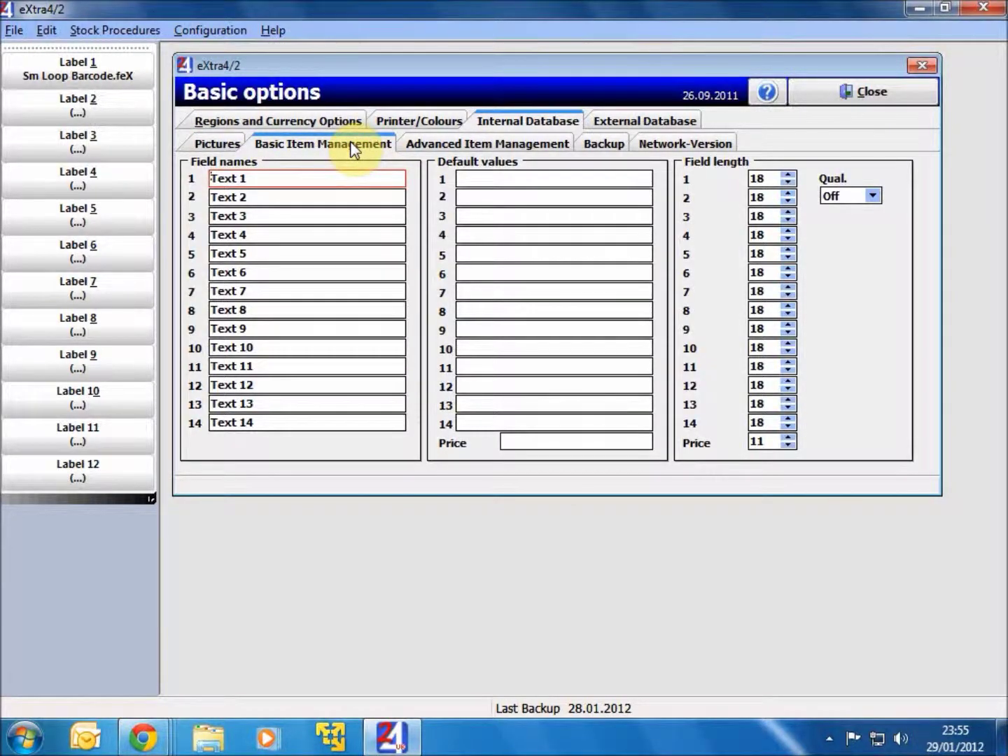
{"action": "left_click", "coordinate": [271, 180]}
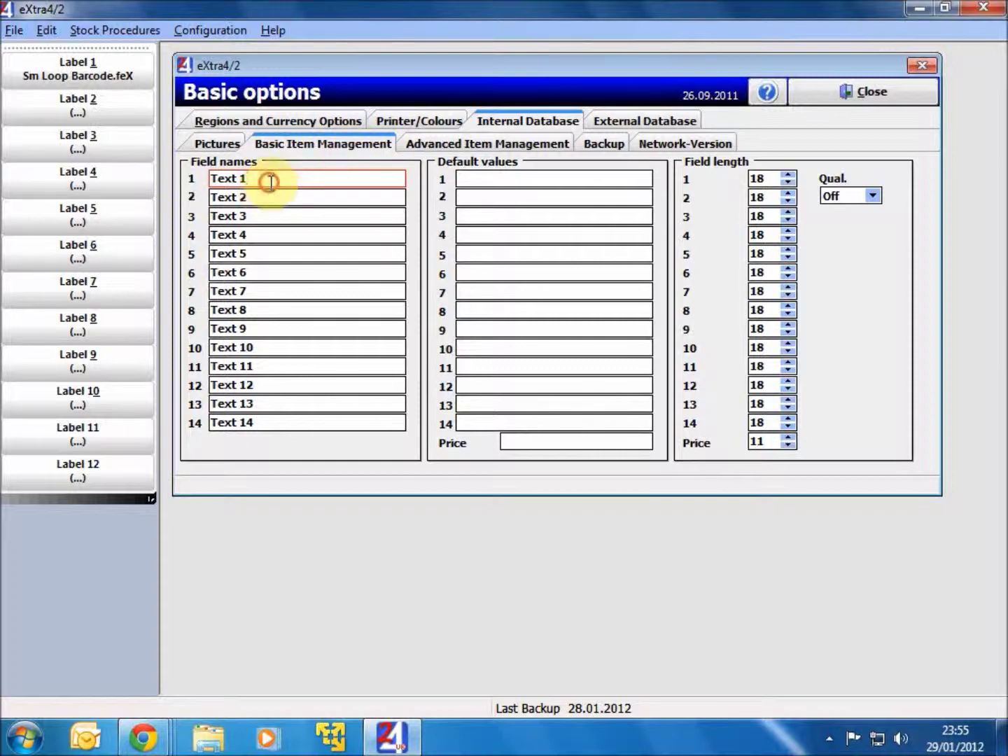
{"action": "left_click", "coordinate": [427, 146]}
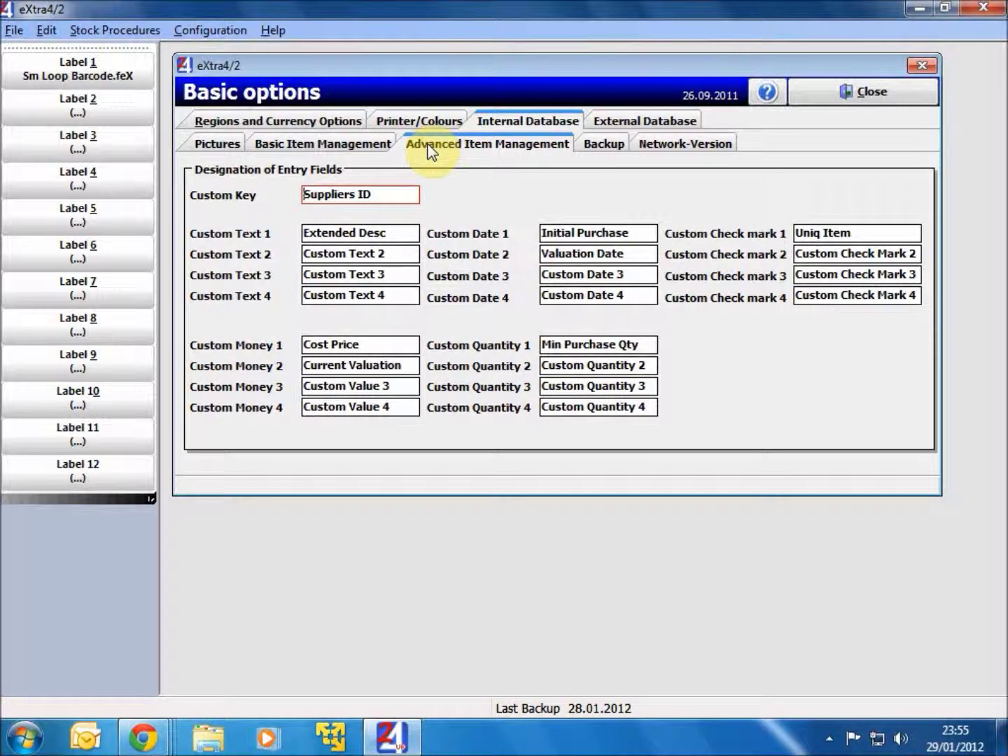
{"action": "left_click", "coordinate": [585, 147]}
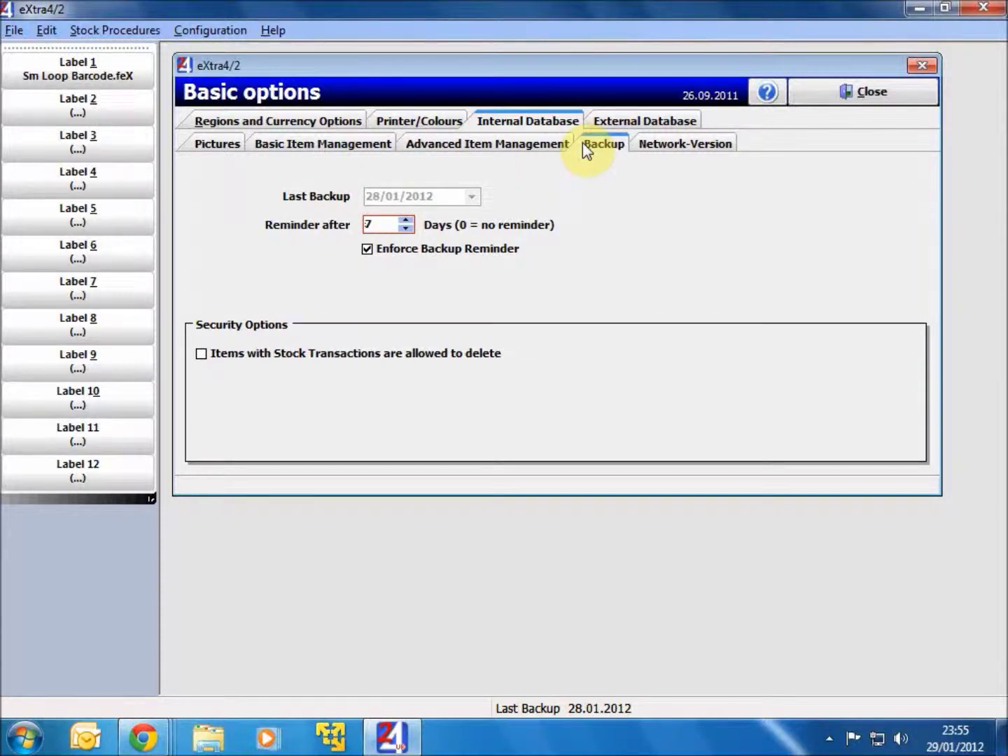
{"action": "left_click", "coordinate": [665, 142]}
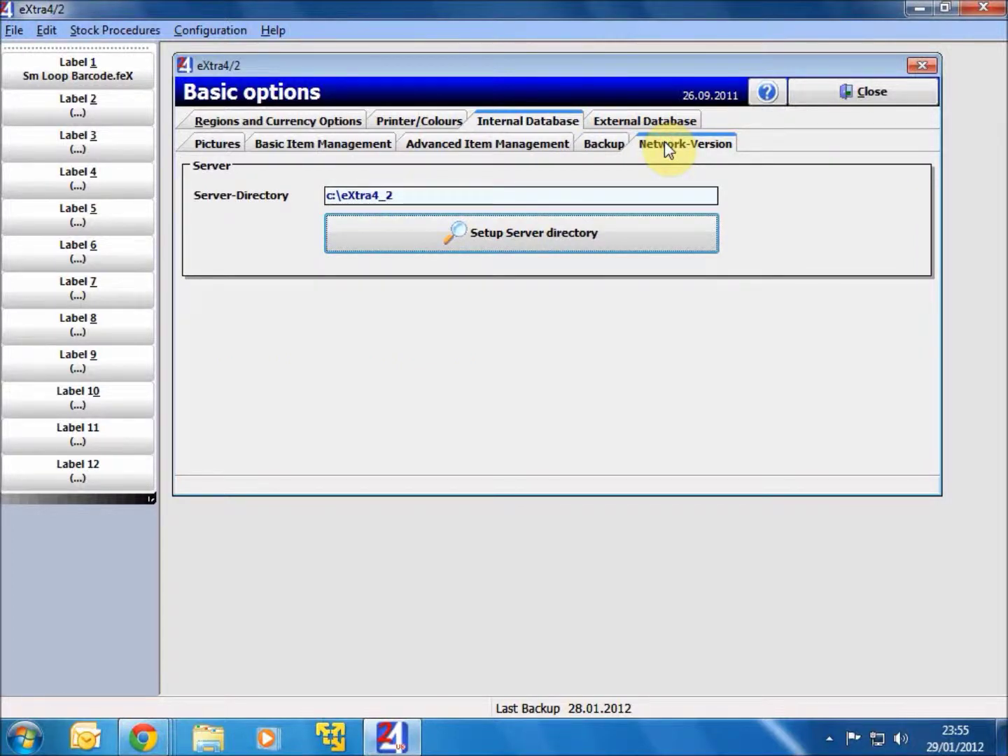
{"action": "left_click", "coordinate": [602, 121]}
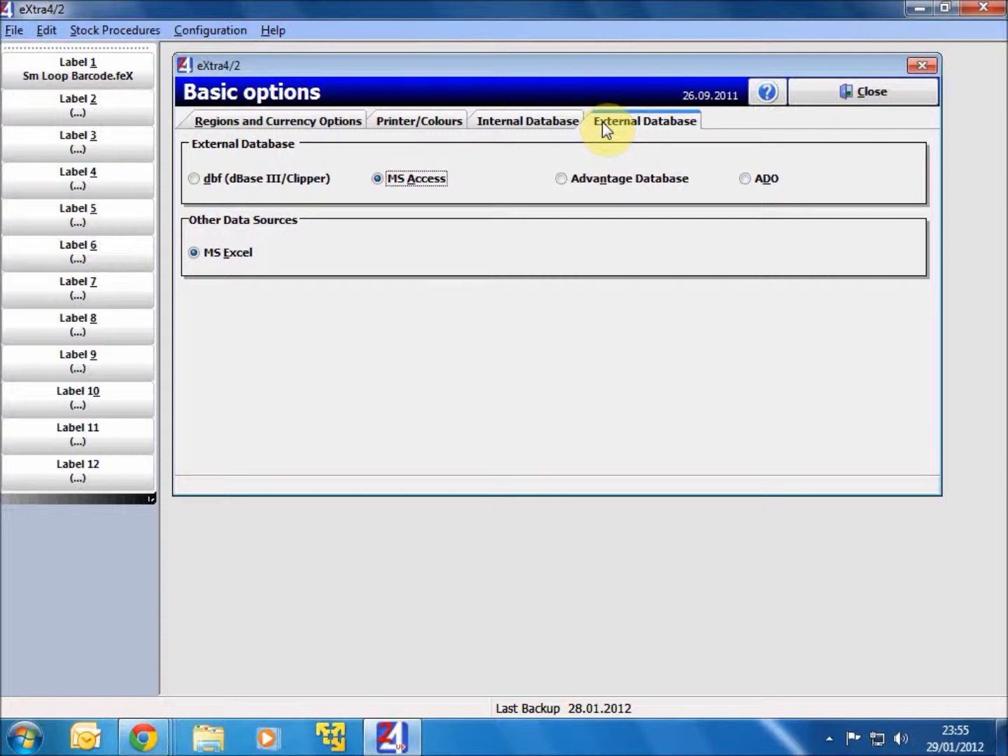
{"action": "left_click", "coordinate": [813, 94]}
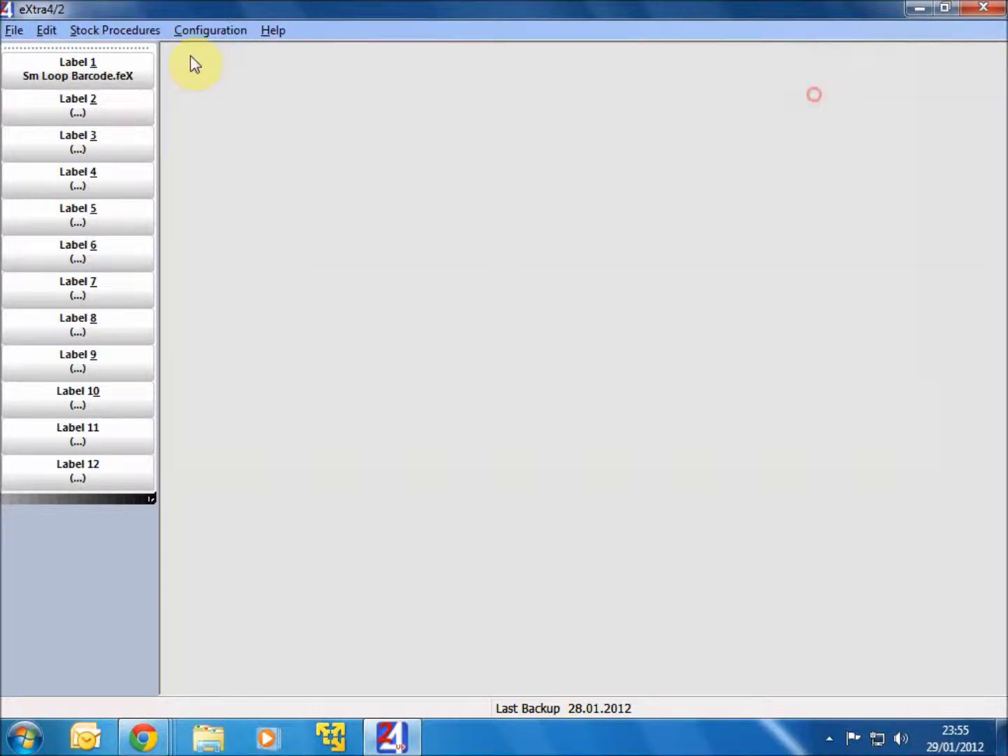
Step: Start the Label/Layout Selection Wizard with Printer 1 and show the layouts for combined label 457007
{"action": "left_click", "coordinate": [222, 34]}
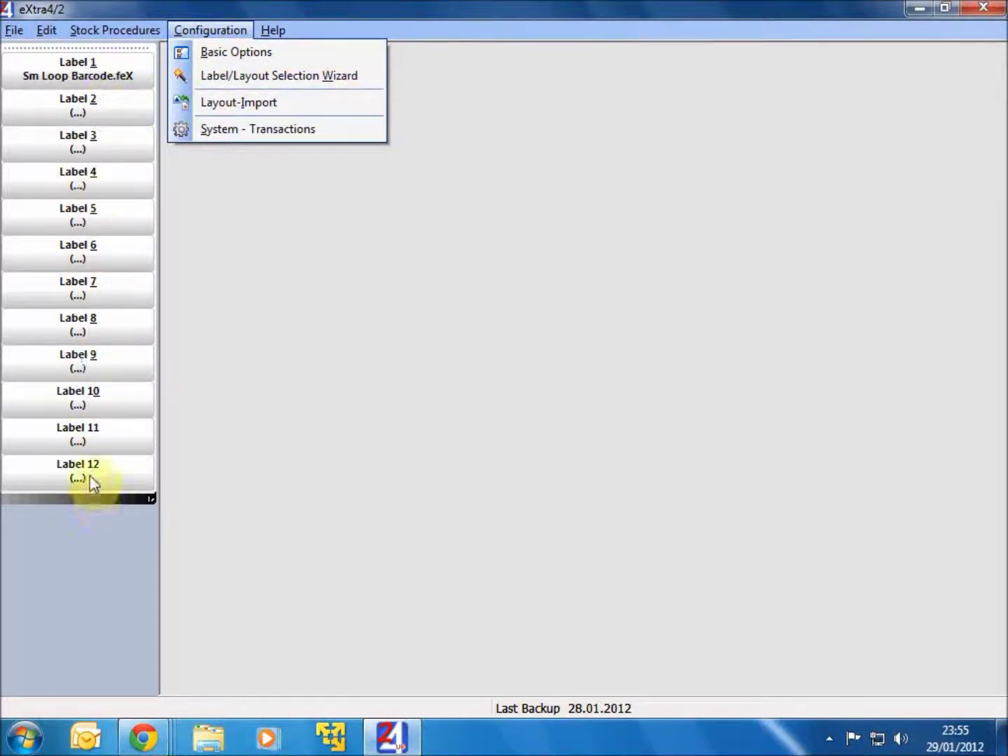
{"action": "left_click", "coordinate": [212, 83]}
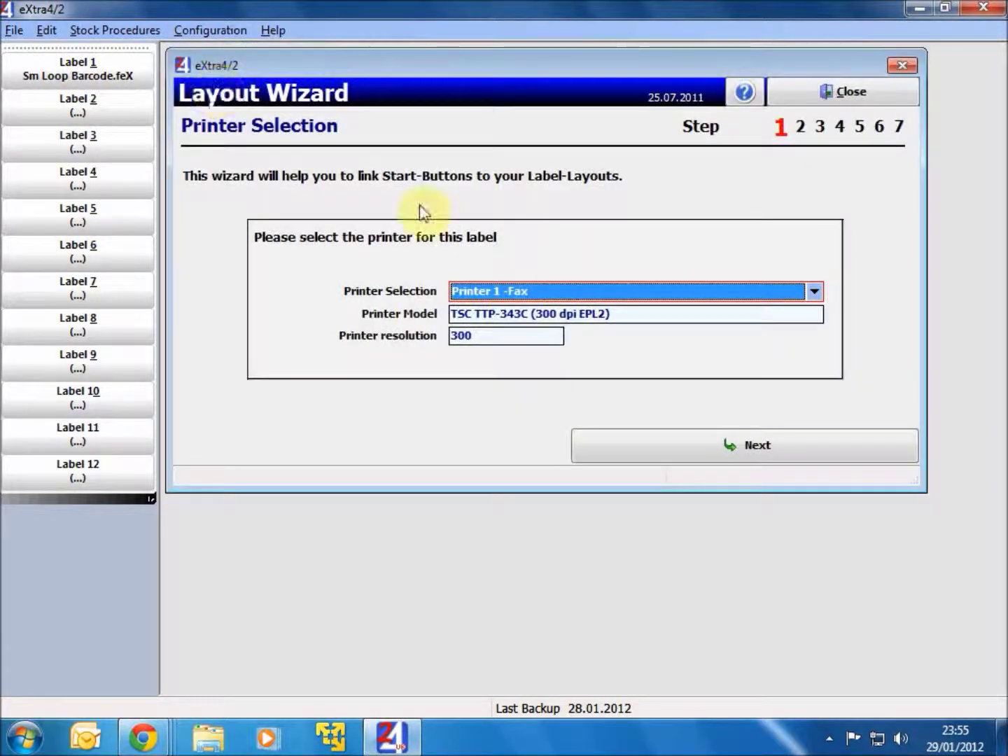
{"action": "left_click", "coordinate": [684, 445]}
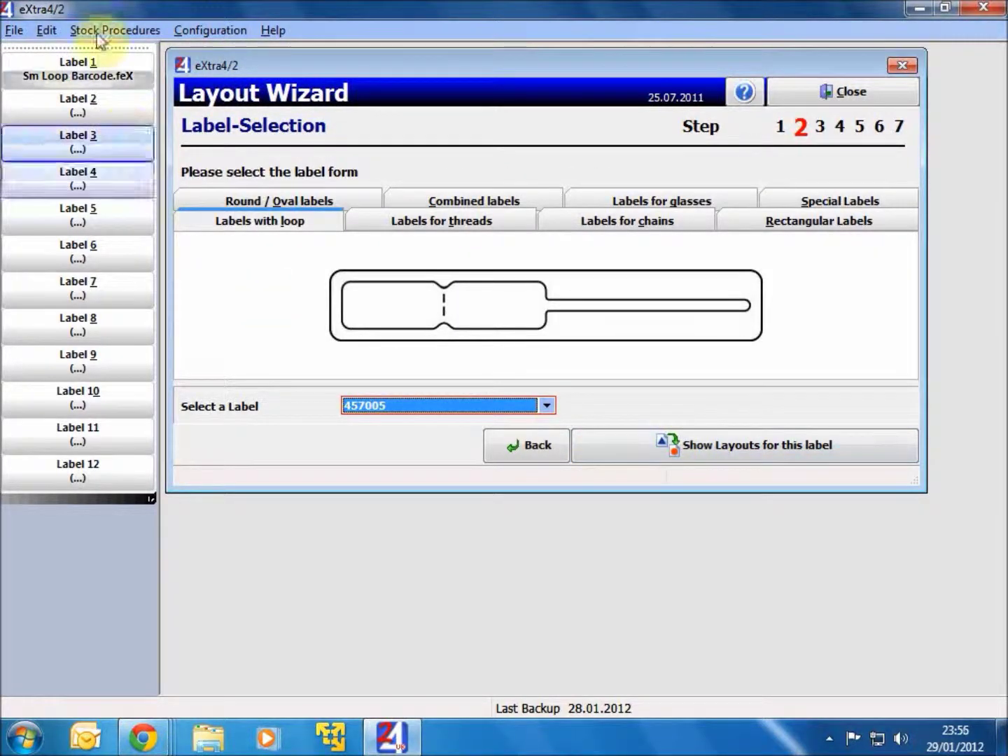
{"action": "left_click", "coordinate": [520, 200]}
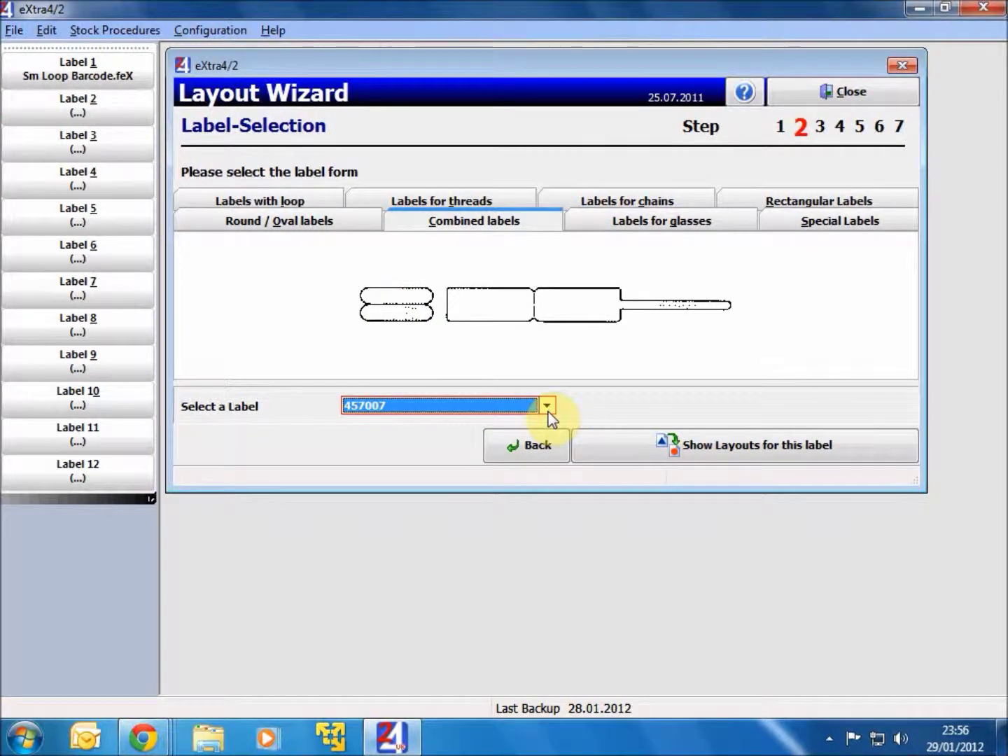
{"action": "left_click", "coordinate": [637, 448]}
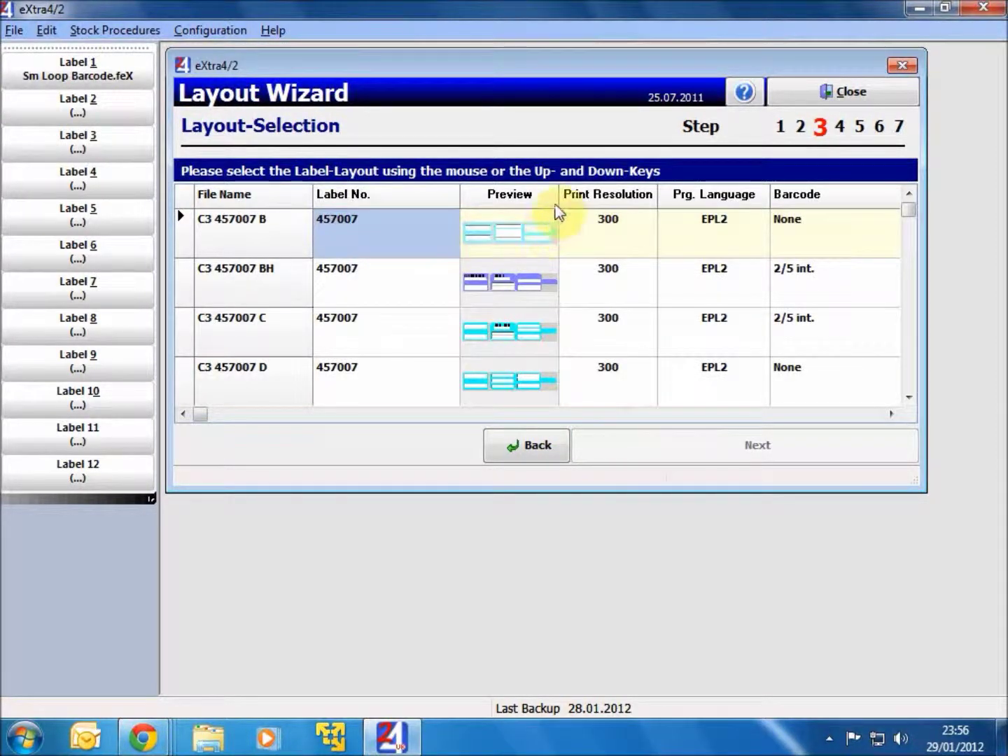
Step: Widen the layout preview column and choose the Datamatrix layout C3 457007 DC for the label
{"action": "left_click_drag", "start_coordinate": [558, 194], "coordinate": [613, 198]}
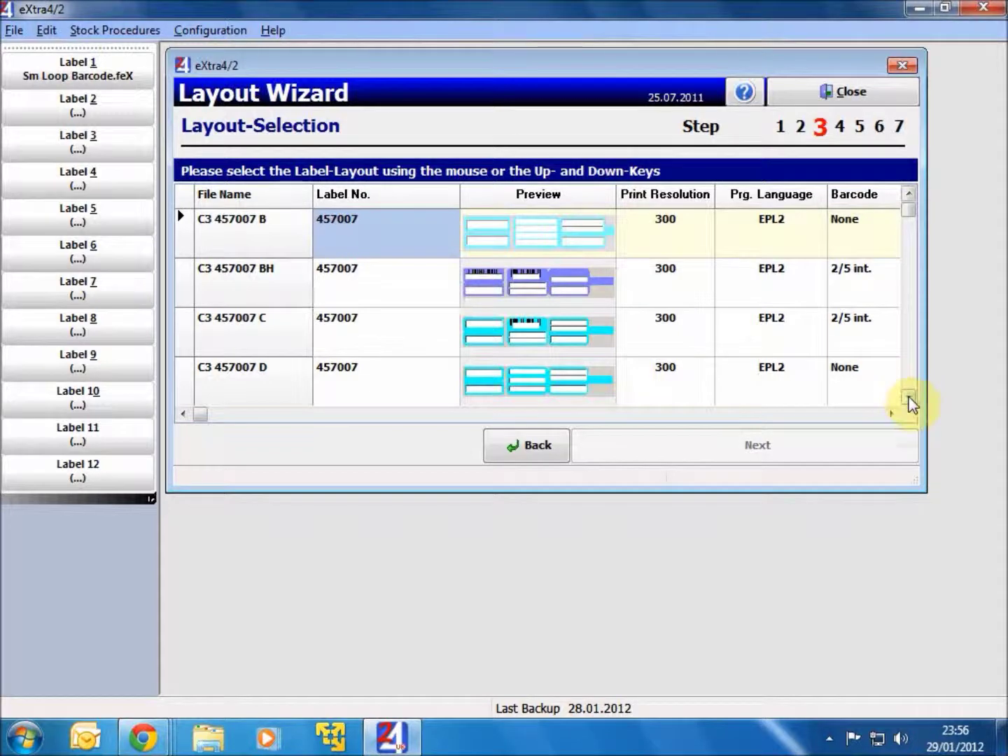
{"action": "scroll", "coordinate": [907, 399], "scroll_direction": "down", "scroll_amount": 1}
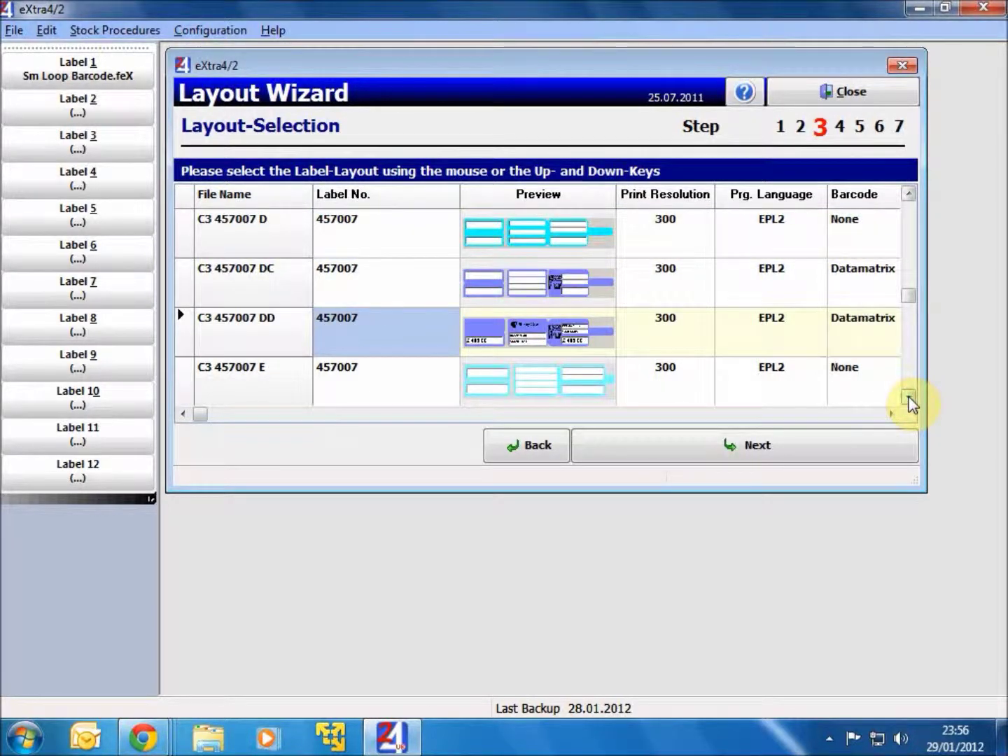
{"action": "left_click", "coordinate": [567, 280]}
{"action": "left_click", "coordinate": [406, 285]}
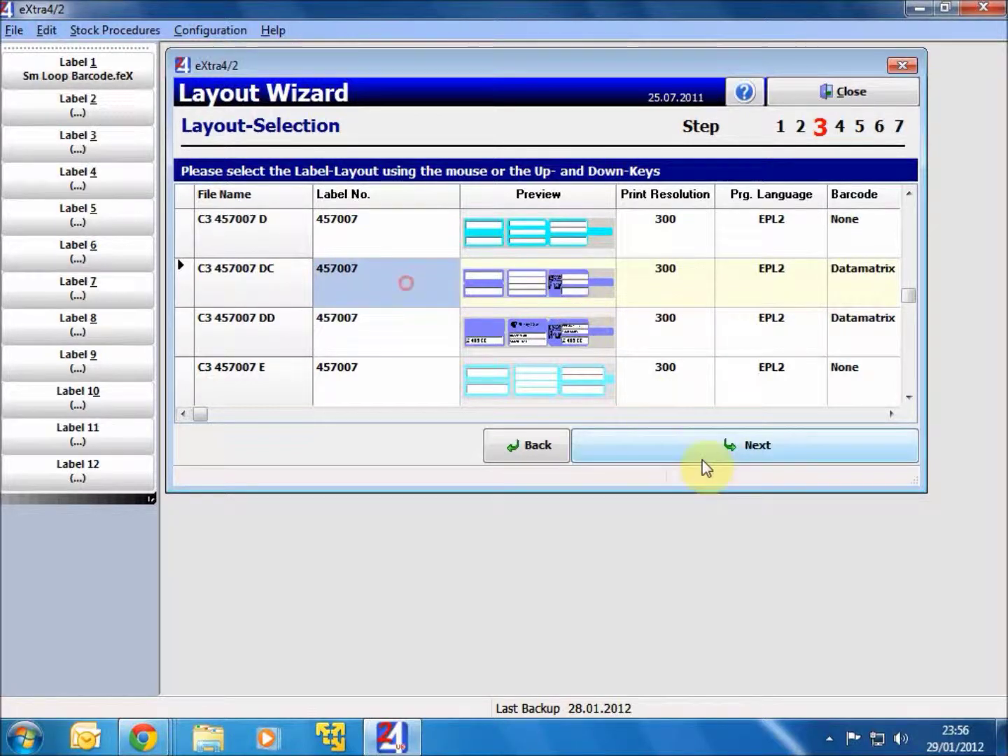
{"action": "left_click", "coordinate": [703, 448]}
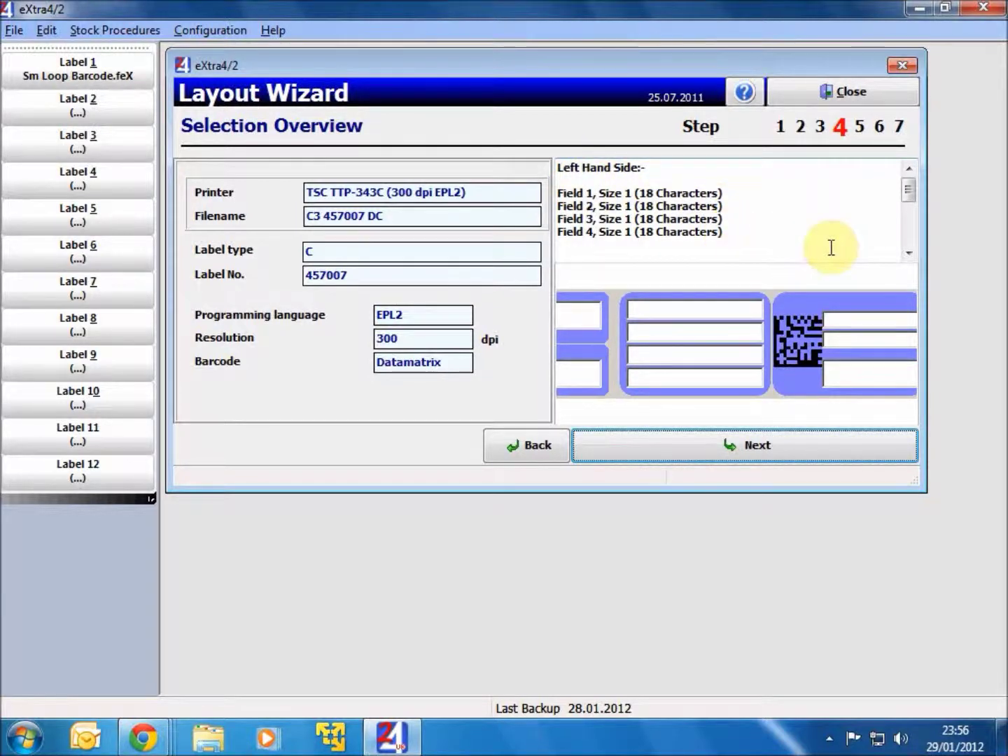
Step: Examine the field, barcode and price descriptions of the chosen layout in the selection overview
{"action": "left_click", "coordinate": [907, 253]}
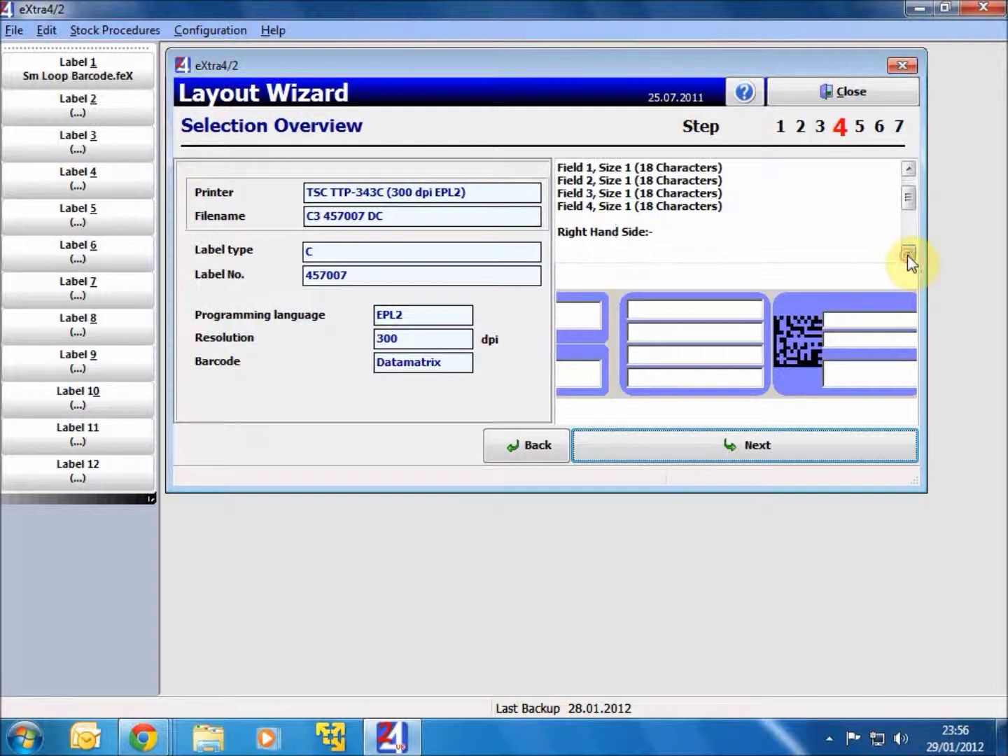
{"action": "left_click", "coordinate": [908, 253]}
{"action": "left_click", "coordinate": [908, 253]}
{"action": "left_click", "coordinate": [908, 254]}
{"action": "left_click", "coordinate": [908, 253]}
{"action": "left_click", "coordinate": [908, 254]}
{"action": "left_click", "coordinate": [909, 254]}
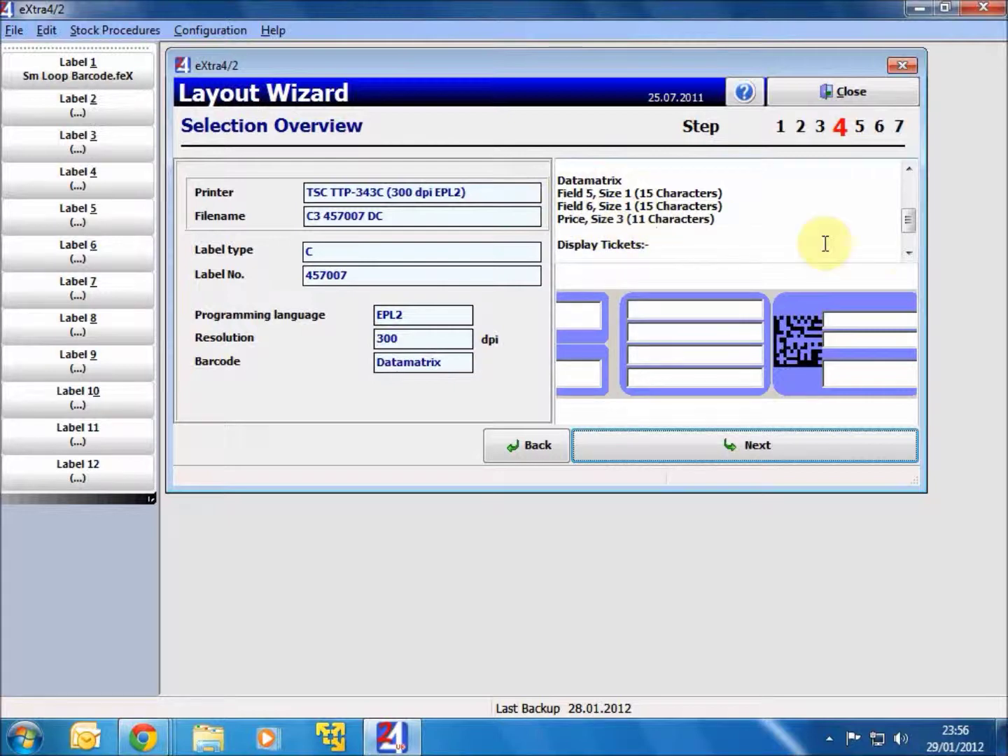
{"action": "left_click", "coordinate": [907, 254]}
{"action": "left_click", "coordinate": [907, 255]}
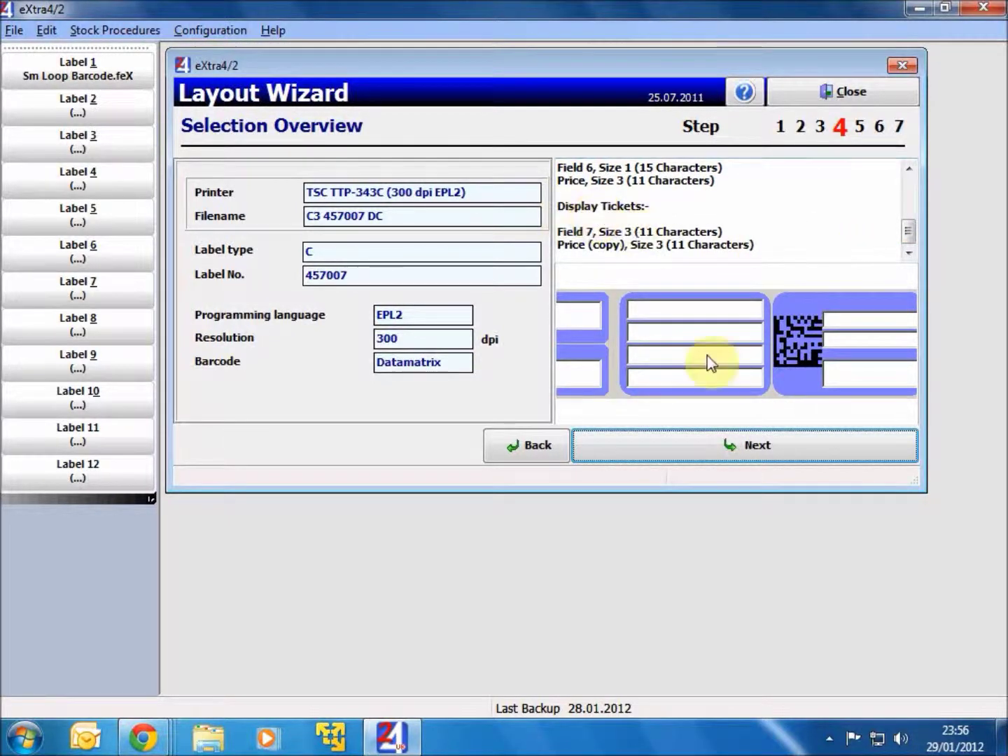
Step: Name the layout "Combi Label" in the wizard
{"action": "left_click", "coordinate": [752, 444]}
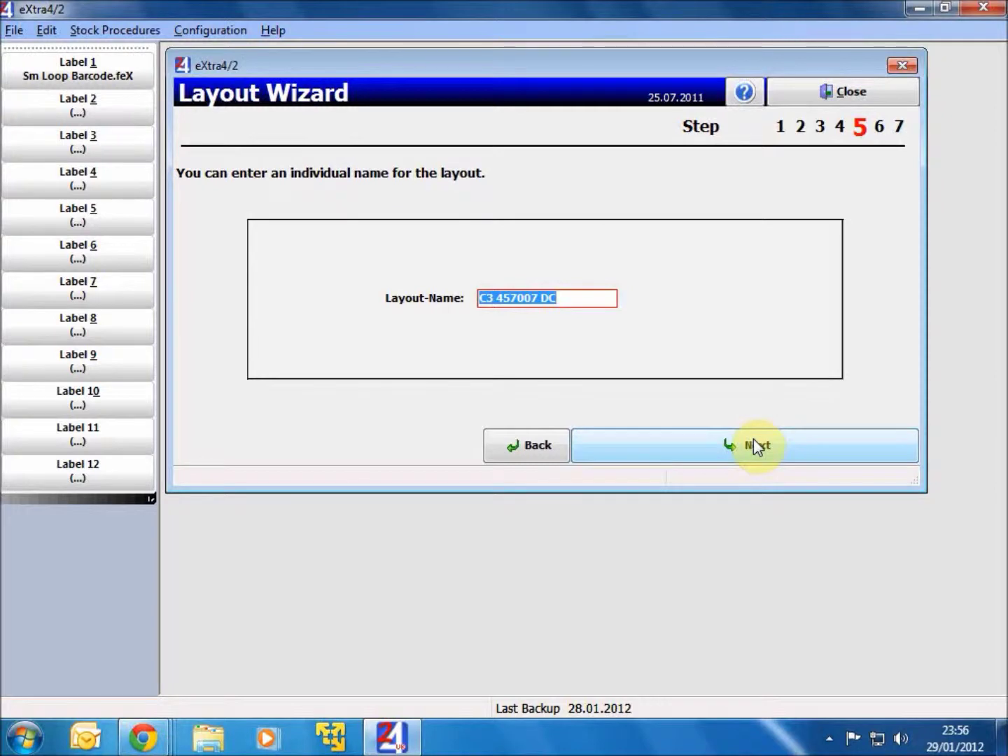
{"action": "type", "text": "Combin"}
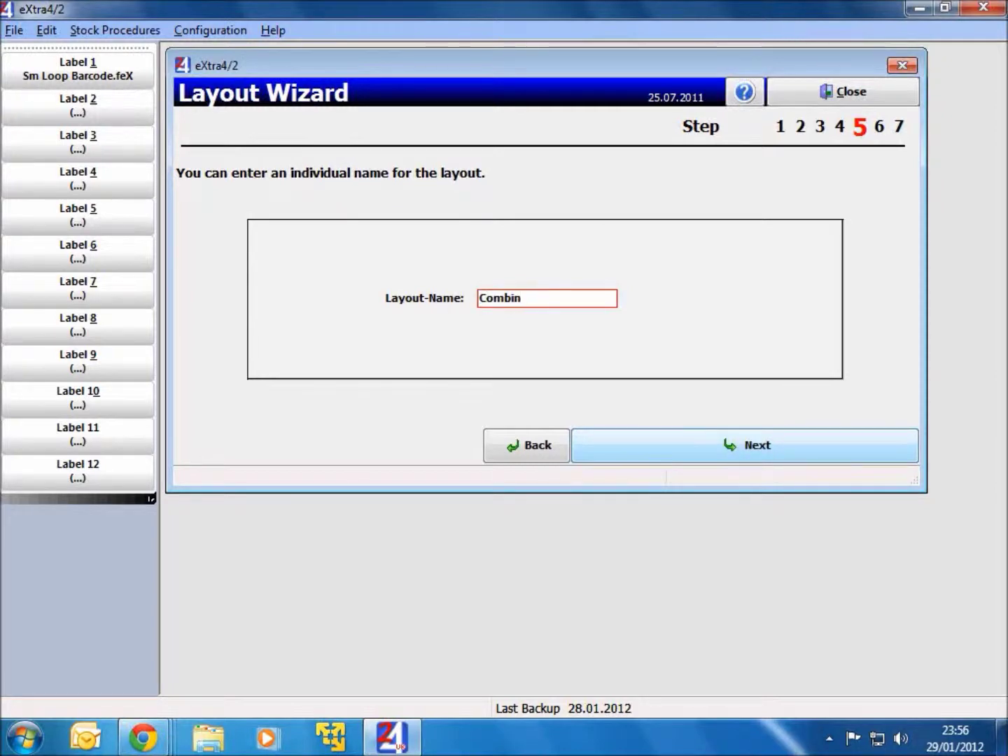
{"action": "key", "text": "BackSpace"}
{"action": "type", "text": "Label"}
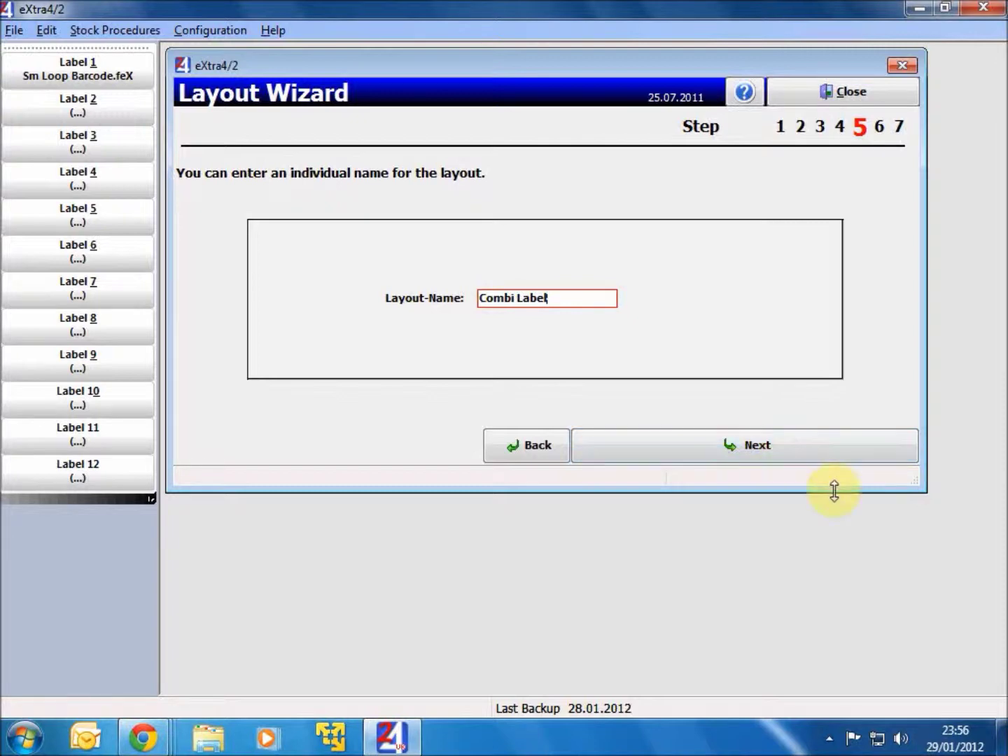
{"action": "left_click", "coordinate": [815, 445]}
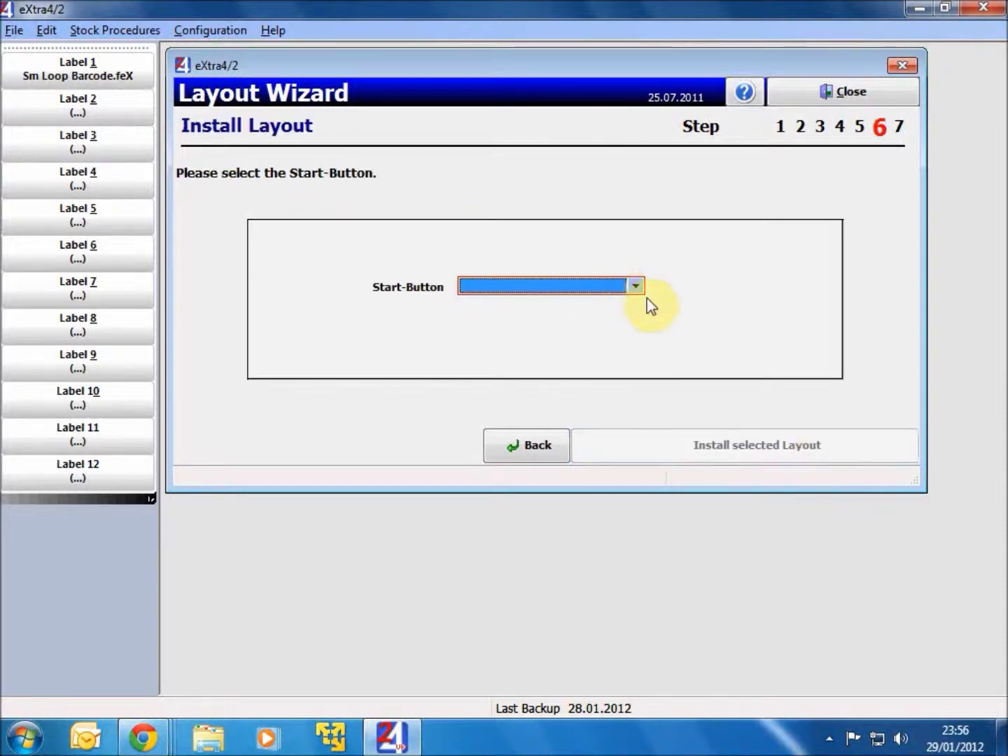
Step: Install the layout on the Label 2 start button and finish the wizard
{"action": "left_click", "coordinate": [635, 287]}
{"action": "left_click", "coordinate": [548, 329]}
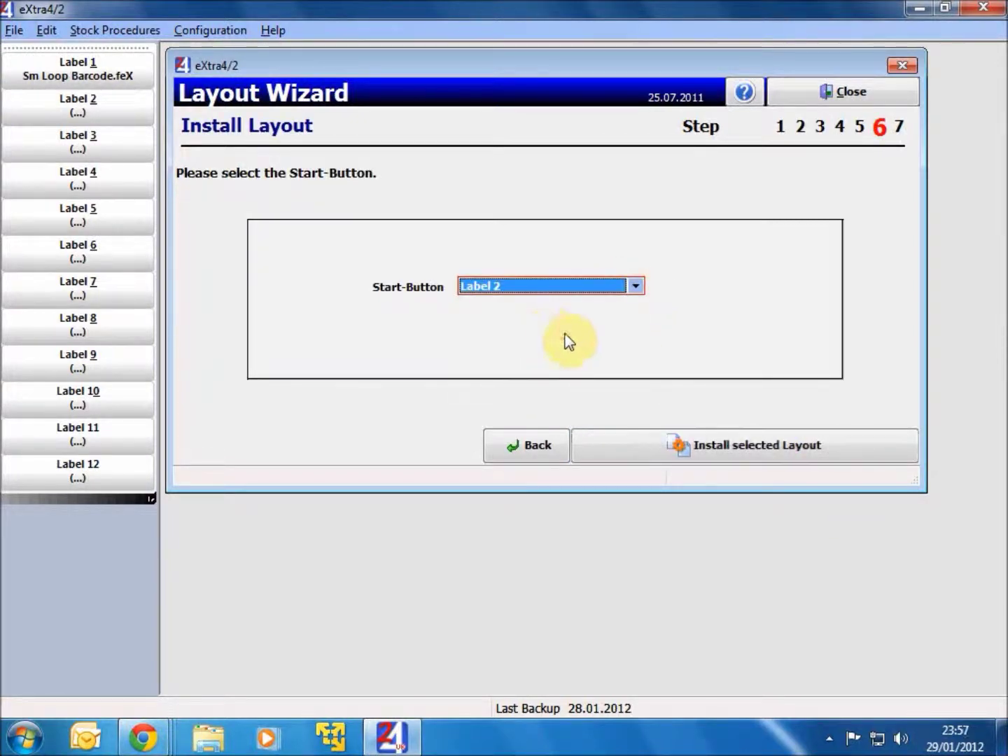
{"action": "left_click", "coordinate": [659, 445]}
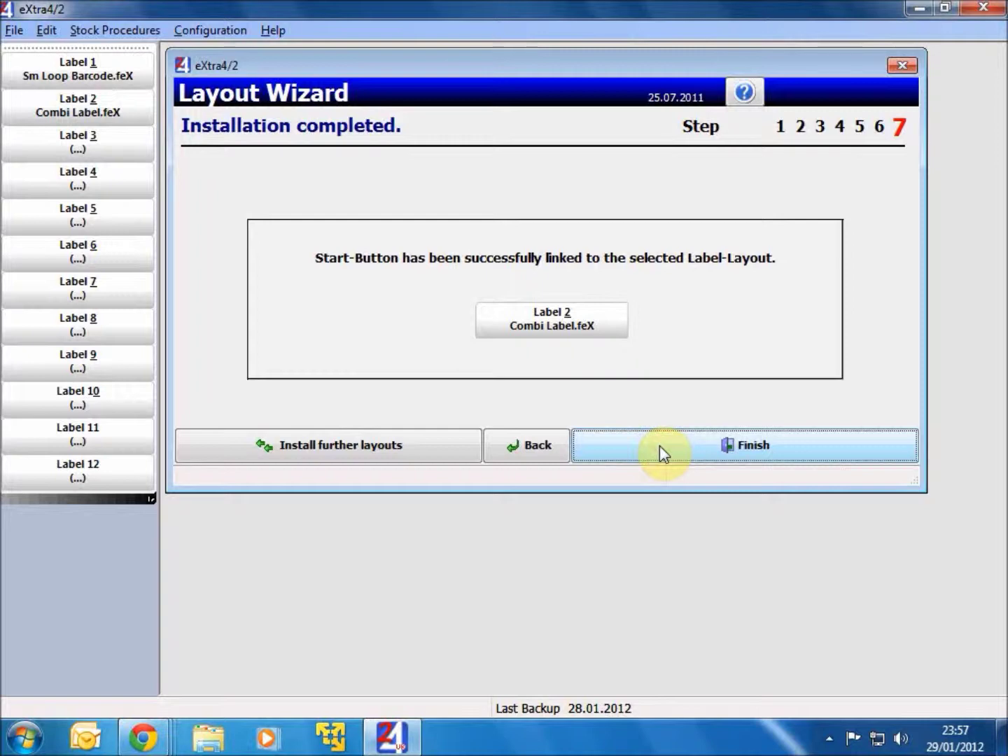
{"action": "left_click", "coordinate": [659, 444]}
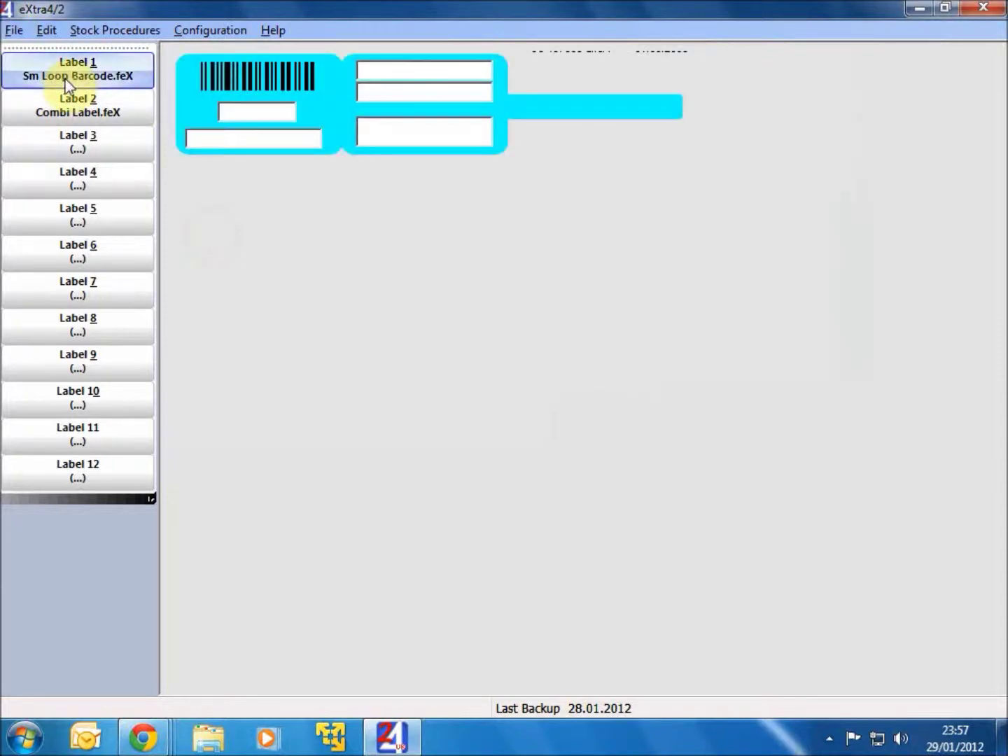
Step: Open the Label 1 small loop barcode label and set the default value of Field 1 to "Supplier Ref"
{"action": "left_click", "coordinate": [65, 80]}
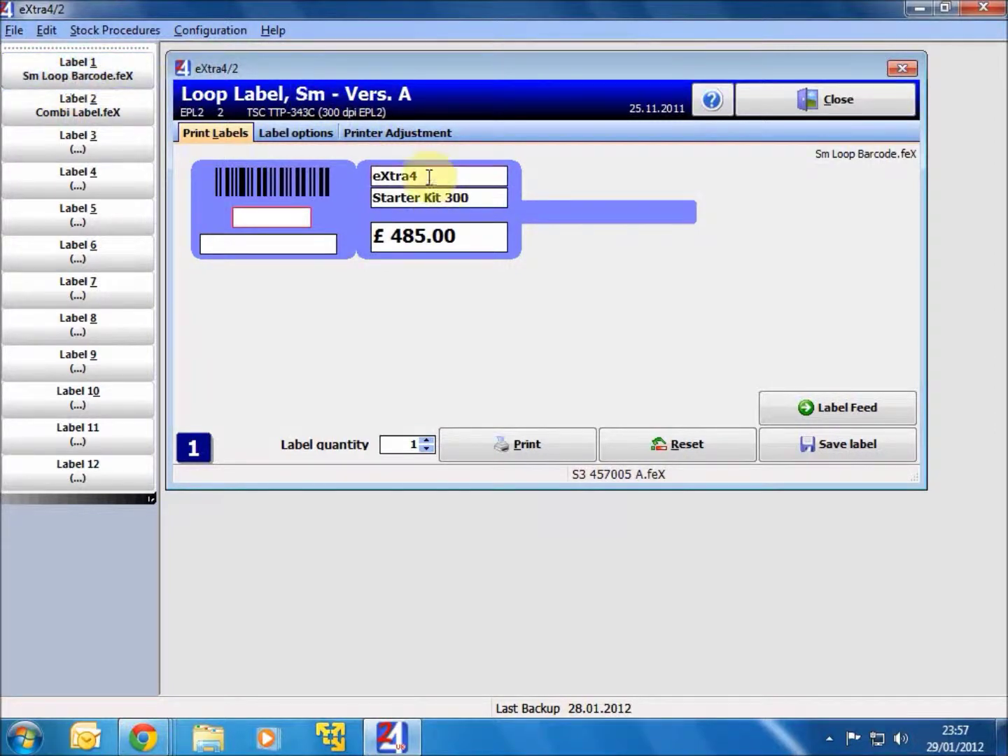
{"action": "left_click", "coordinate": [283, 135]}
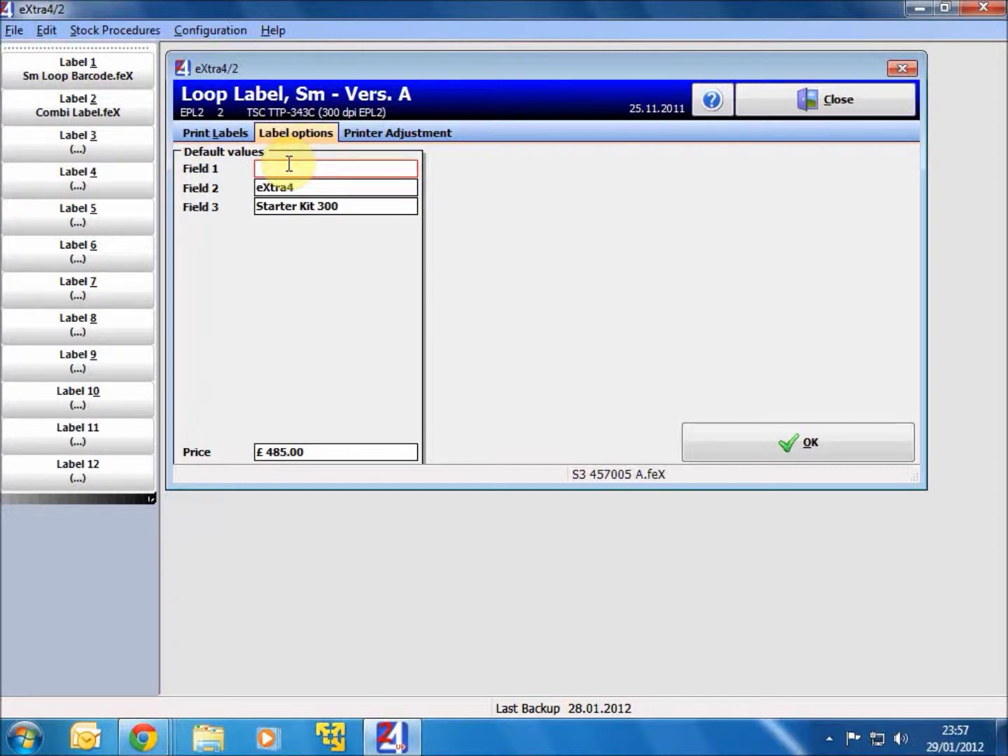
{"action": "type", "text": "Supplier Ref"}
{"action": "left_click", "coordinate": [768, 440]}
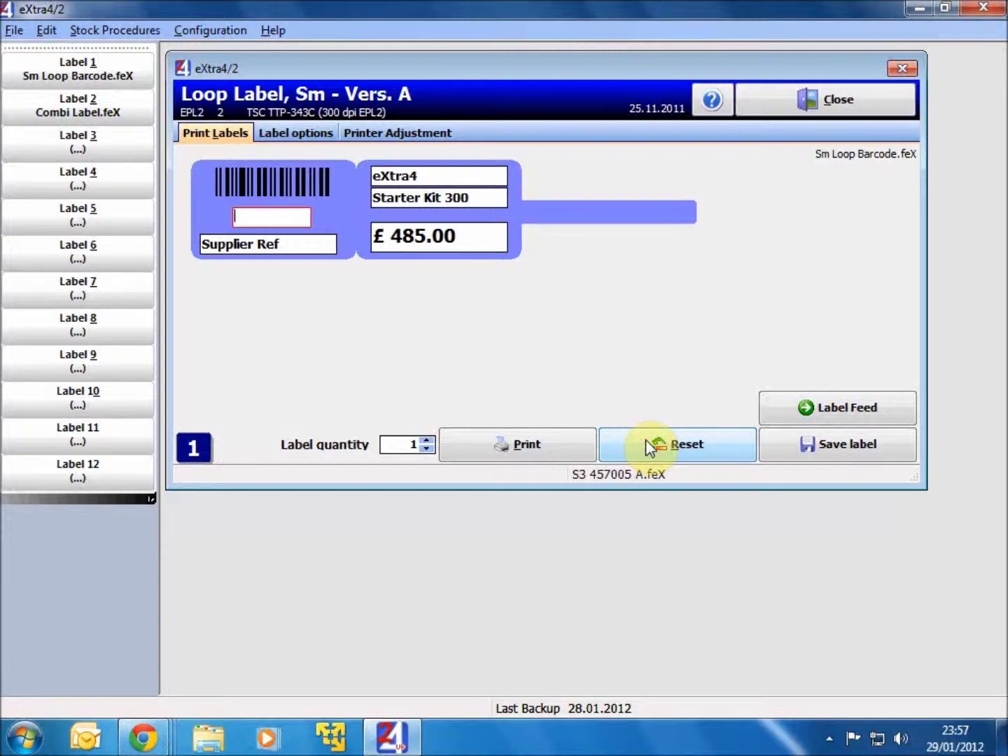
Step: Enter item number 23200001 under the barcode and JC235 as the supplier reference on the loop label
{"action": "type", "text": "23200001"}
{"action": "key", "text": "Tab"}
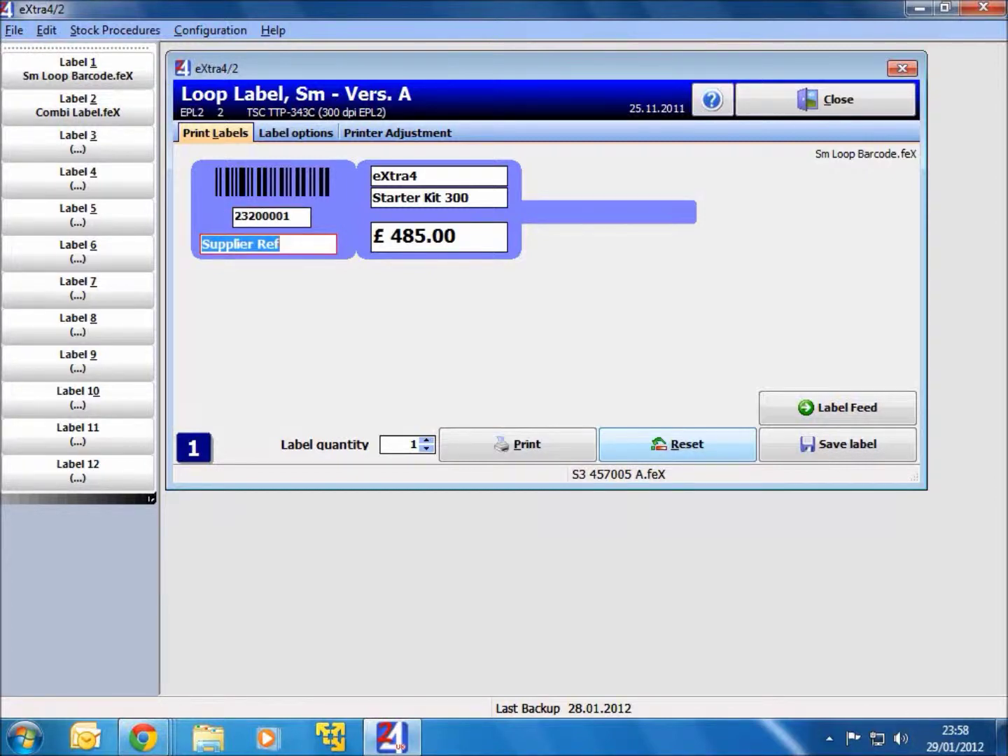
{"action": "type", "text": "JC"}
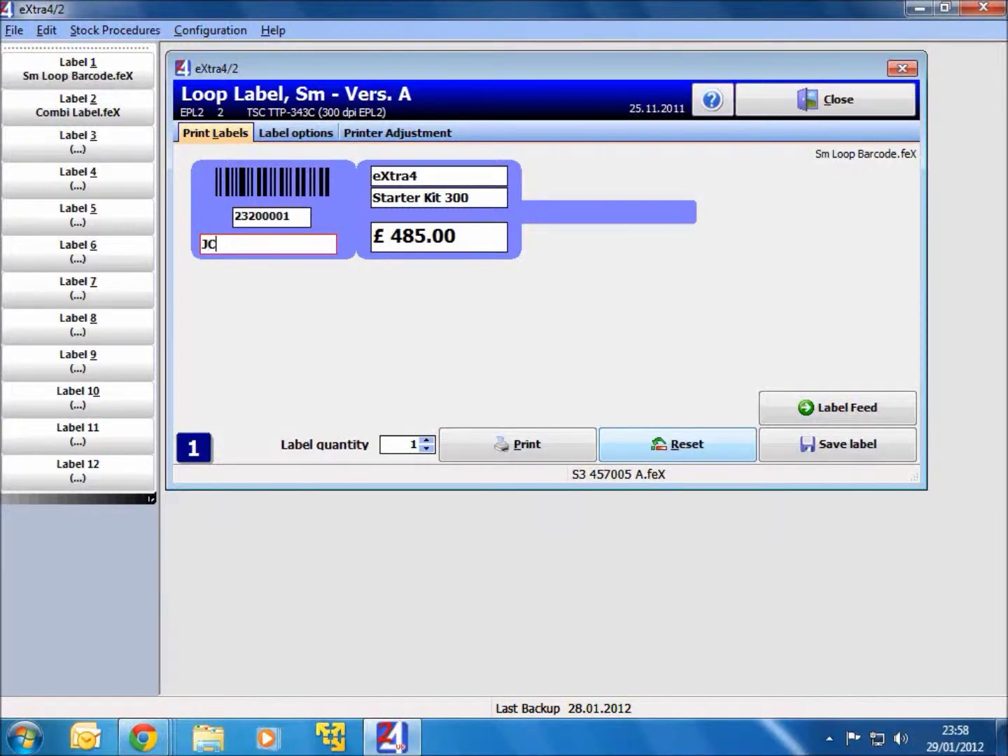
{"action": "type", "text": "235"}
{"action": "key", "text": "Tab"}
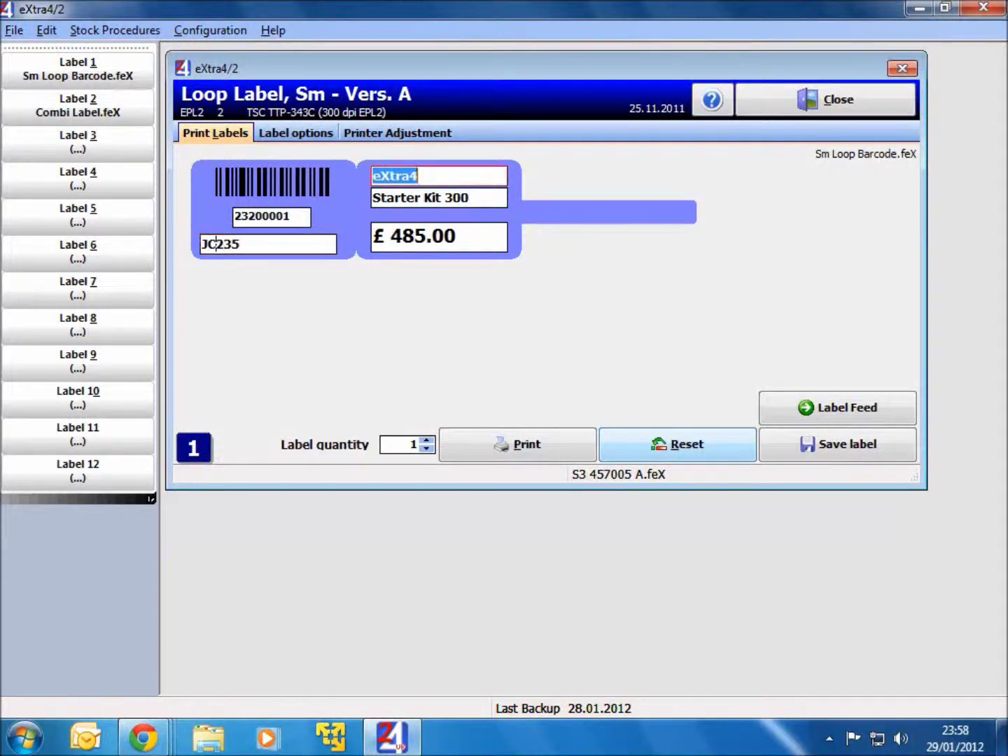
Step: Fill in the label description as "Claw Set Pend" and "Blue Topaz" with a price of £ 50.00
{"action": "type", "text": "C"}
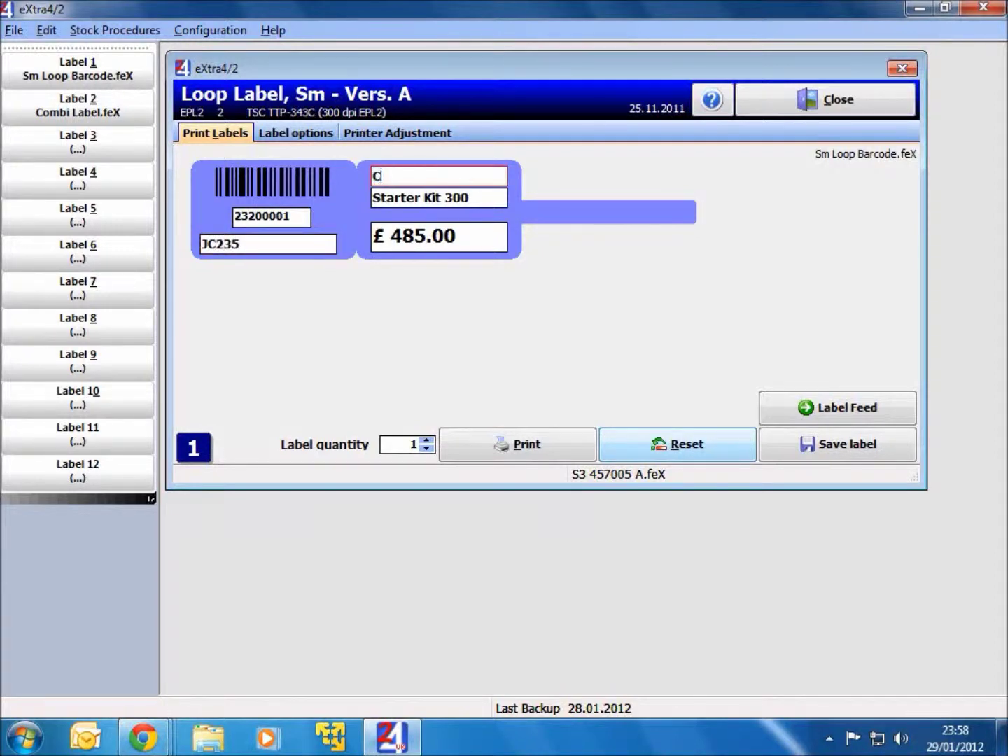
{"action": "type", "text": "law Set Pend"}
{"action": "key", "text": "Tab"}
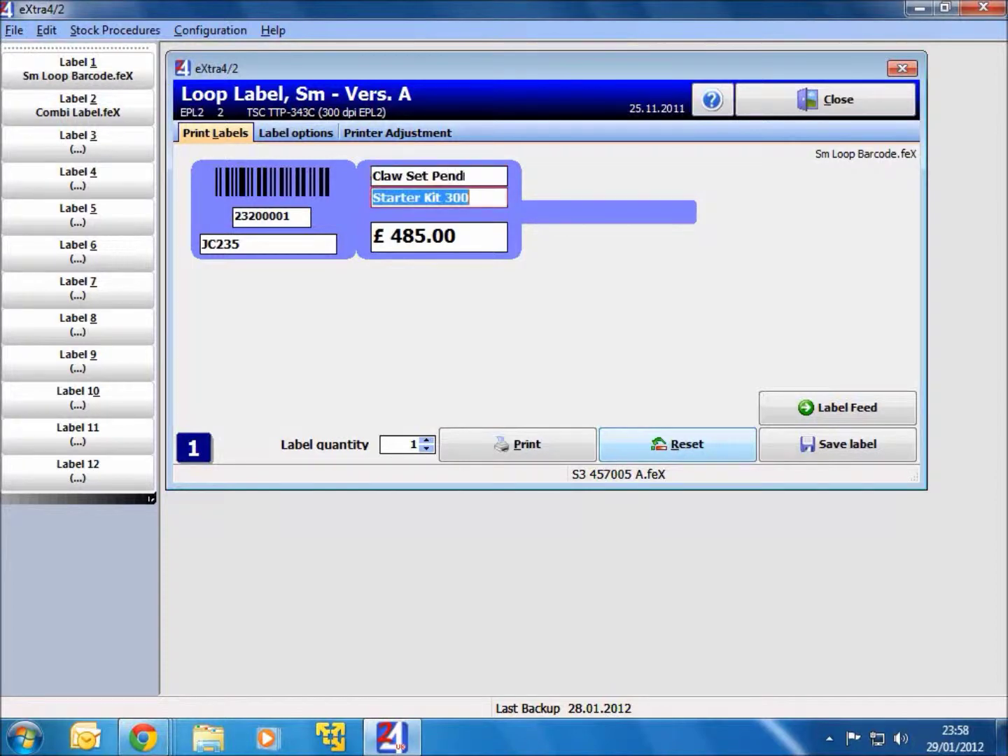
{"action": "type", "text": "Blue Topaz"}
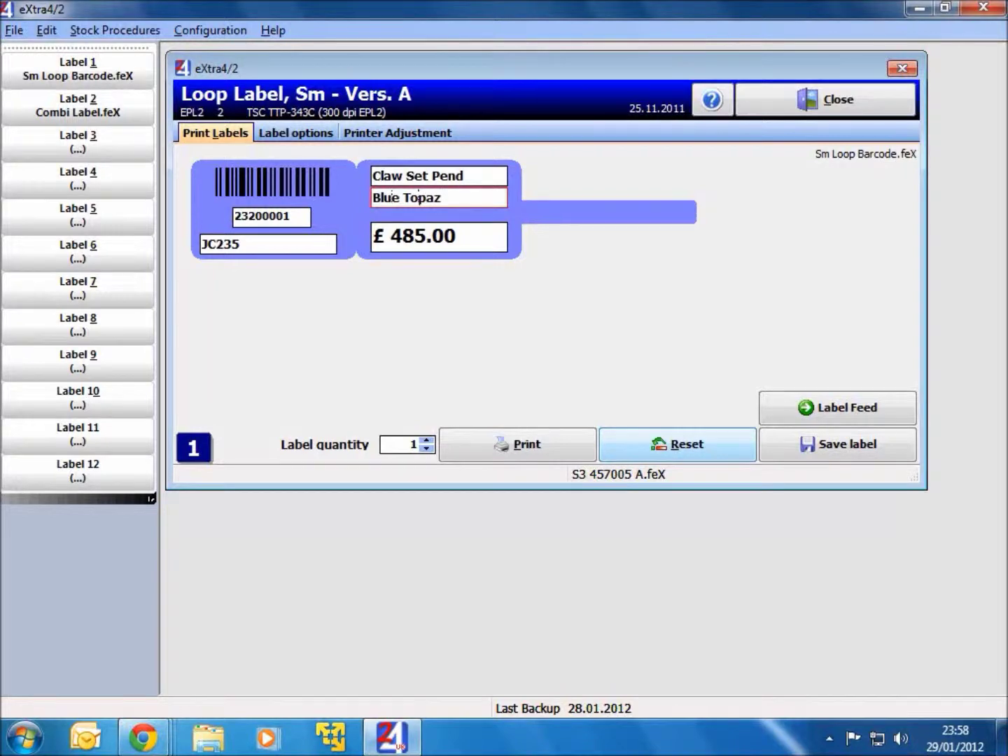
{"action": "key", "text": "Tab"}
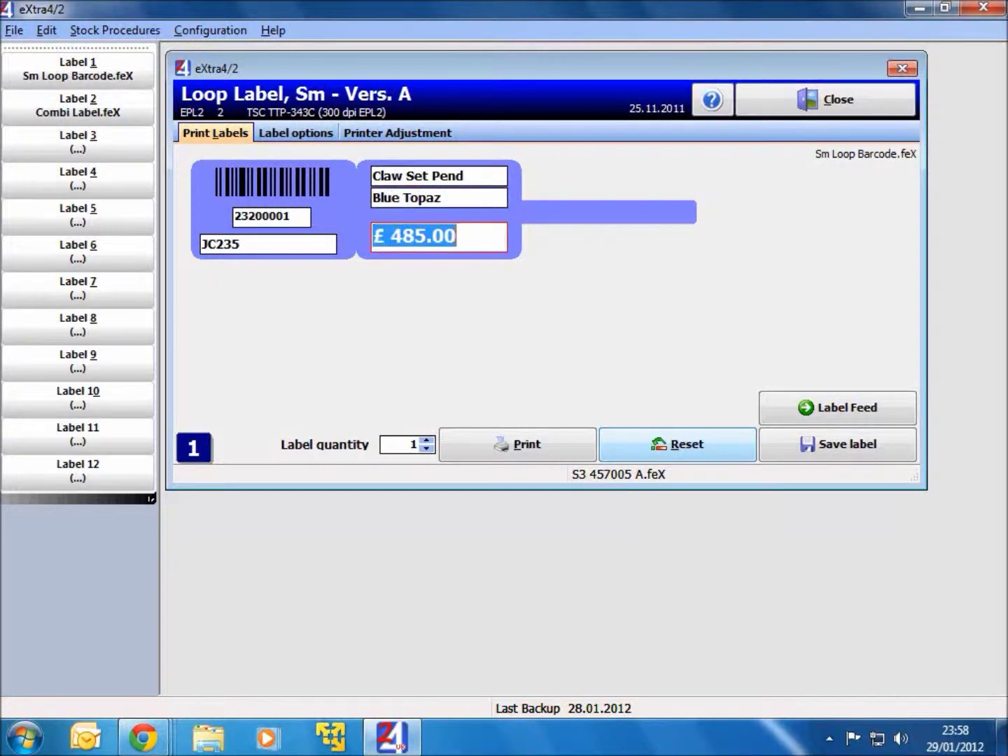
{"action": "type", "text": "£ 50.00"}
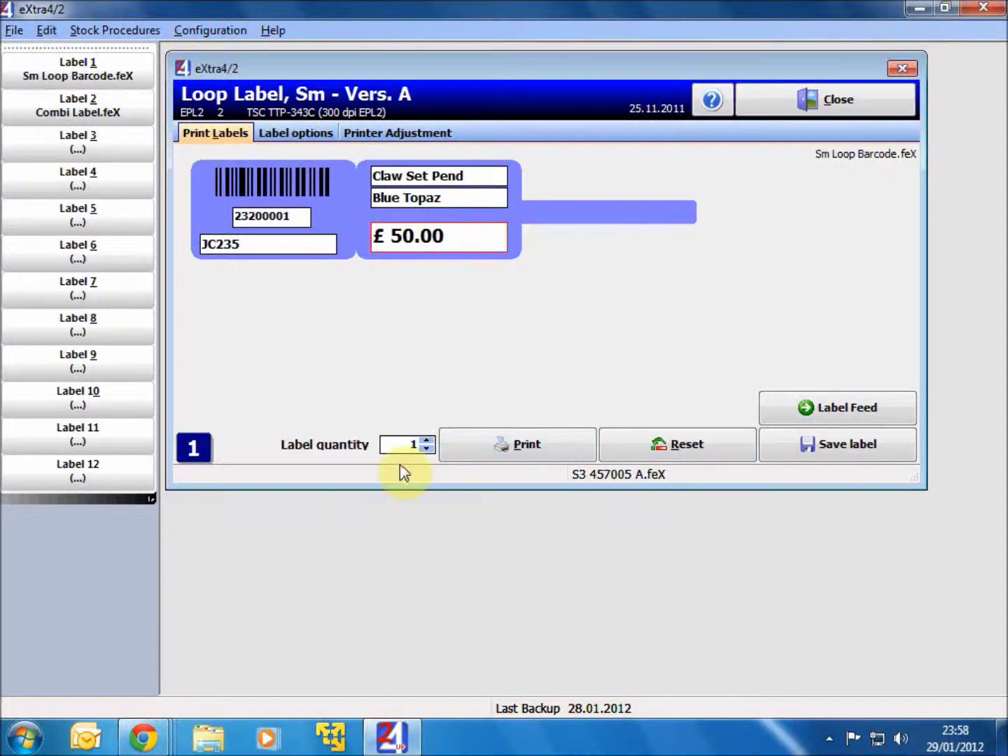
Step: Set the label quantity to 5
{"action": "left_click", "coordinate": [426, 440]}
{"action": "left_click", "coordinate": [425, 439]}
{"action": "left_click", "coordinate": [425, 440]}
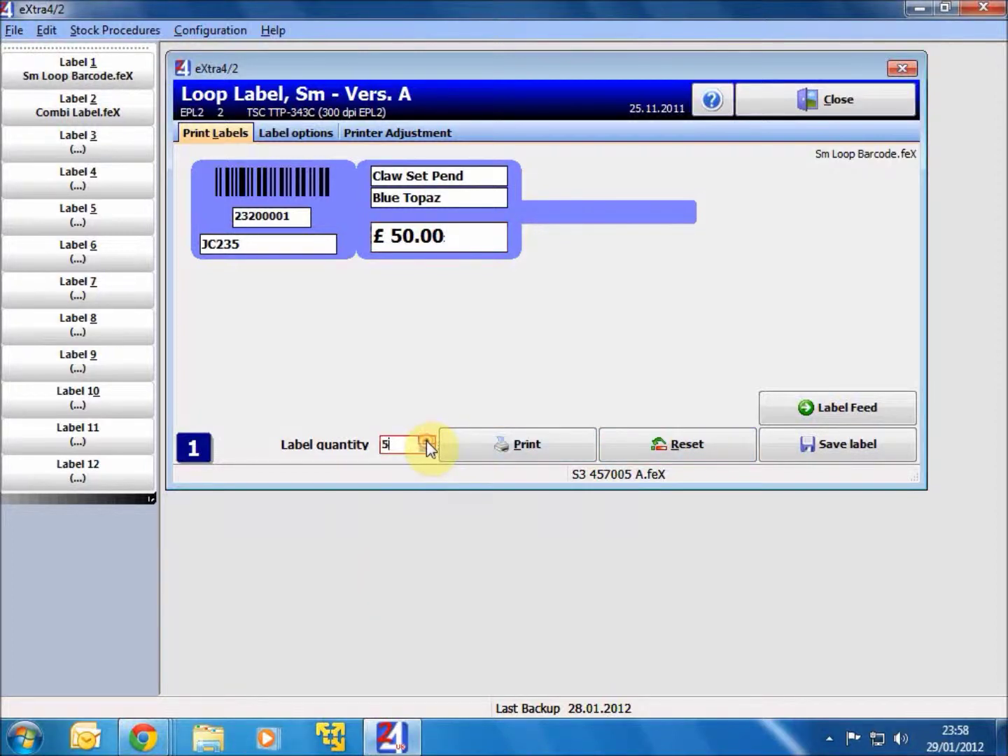
{"action": "left_click", "coordinate": [427, 439]}
Step: Start saving the label and assign it to item group 2320, Pendant 9ct Gold
{"action": "left_click", "coordinate": [811, 450]}
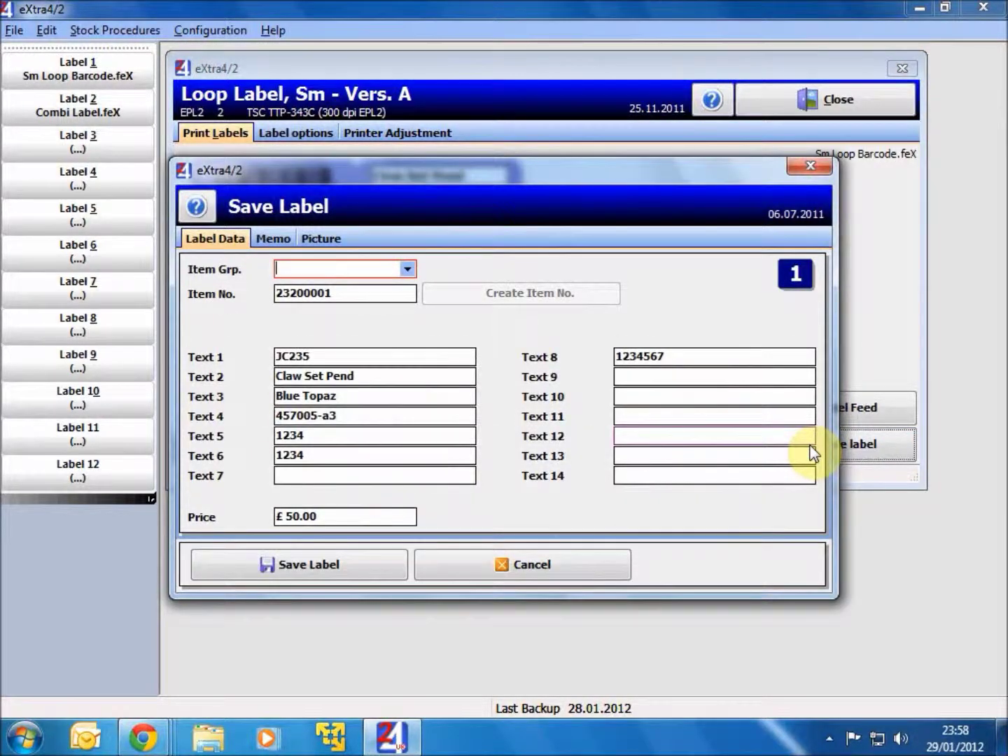
{"action": "left_click_drag", "start_coordinate": [305, 171], "coordinate": [302, 94]}
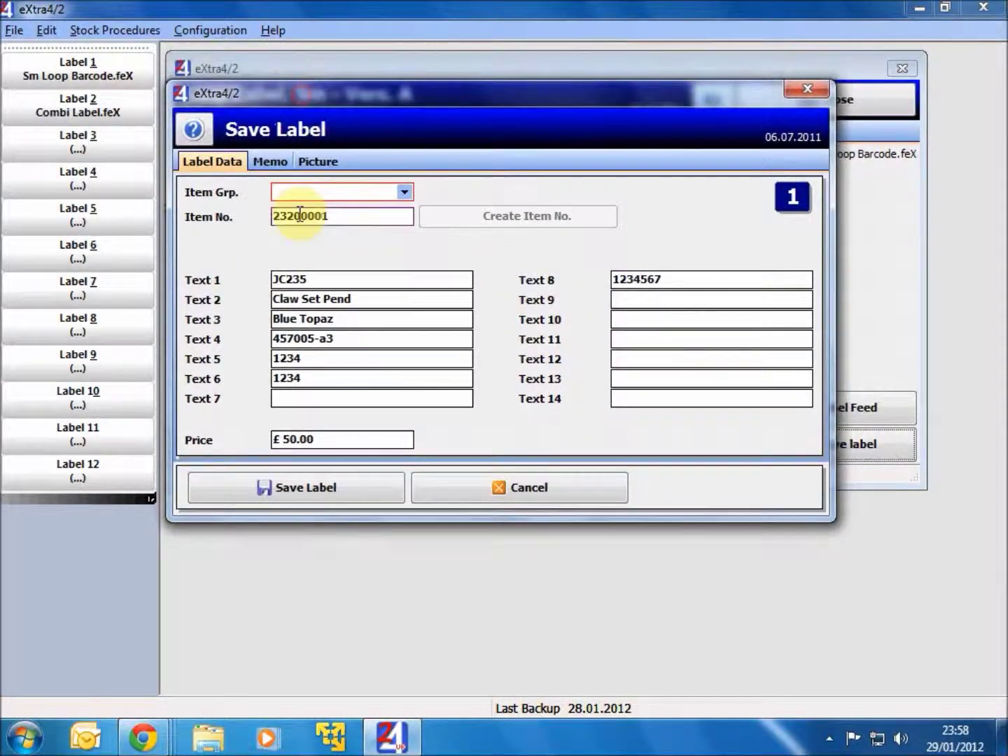
{"action": "left_click", "coordinate": [407, 193]}
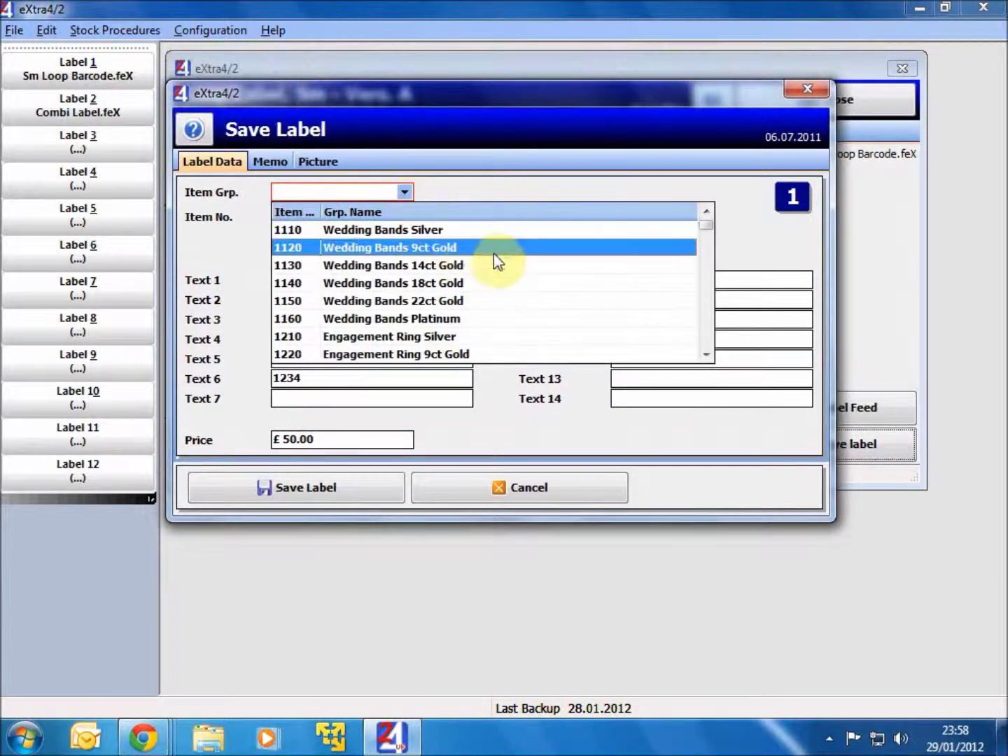
{"action": "left_click", "coordinate": [462, 196]}
{"action": "left_click", "coordinate": [406, 193]}
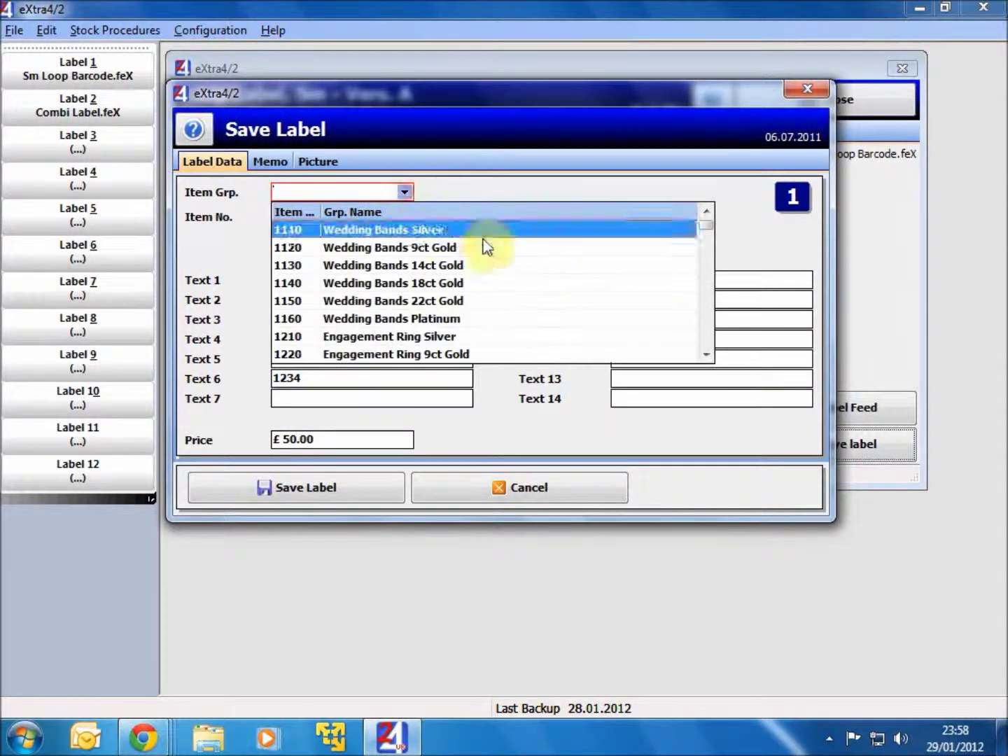
{"action": "left_click", "coordinate": [705, 356]}
{"action": "left_click_drag", "start_coordinate": [704, 355], "coordinate": [705, 354]}
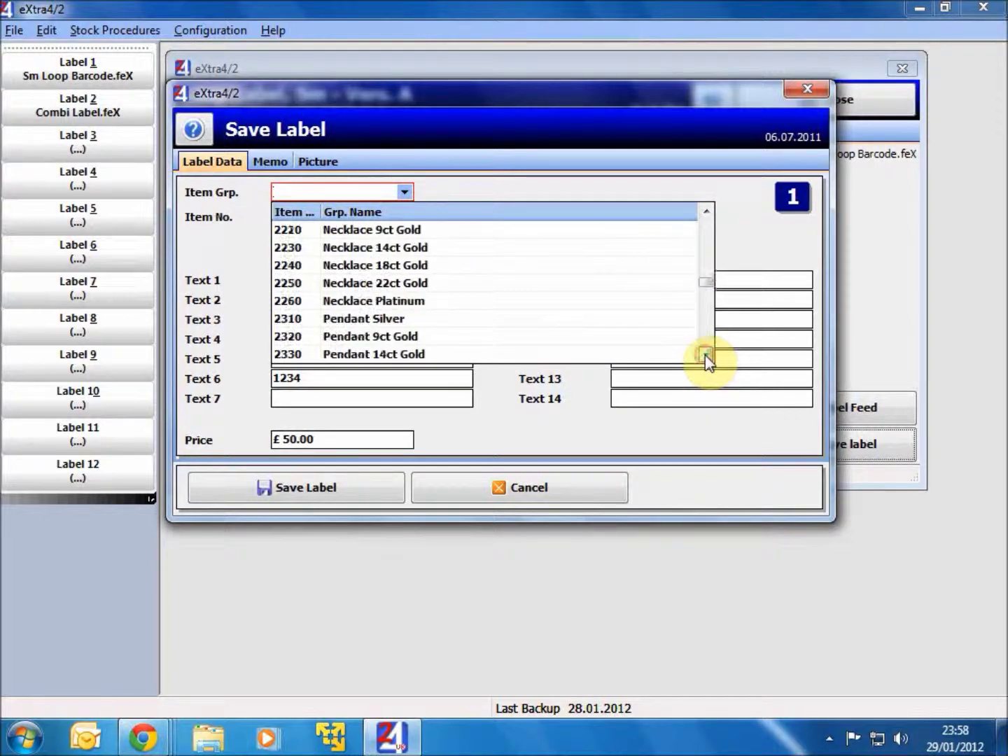
{"action": "left_click", "coordinate": [412, 338]}
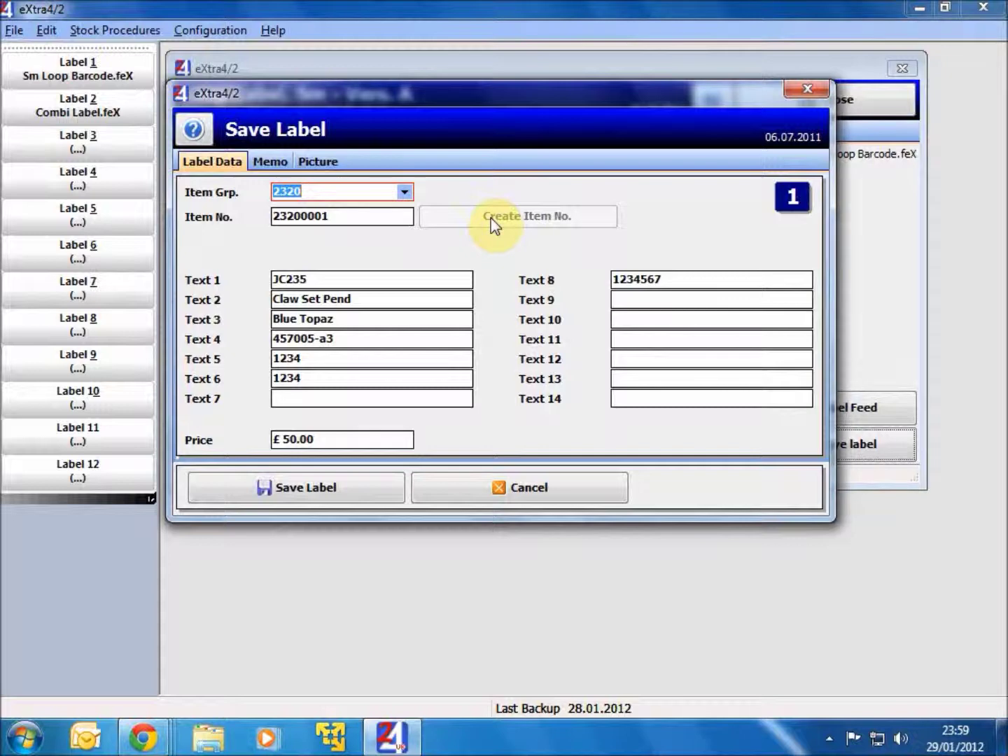
Step: Clear the leftover entries in Text 4, Text 5, Text 6 and Text 8 of the label data
{"action": "left_click", "coordinate": [356, 341]}
{"action": "key", "text": "Delete"}
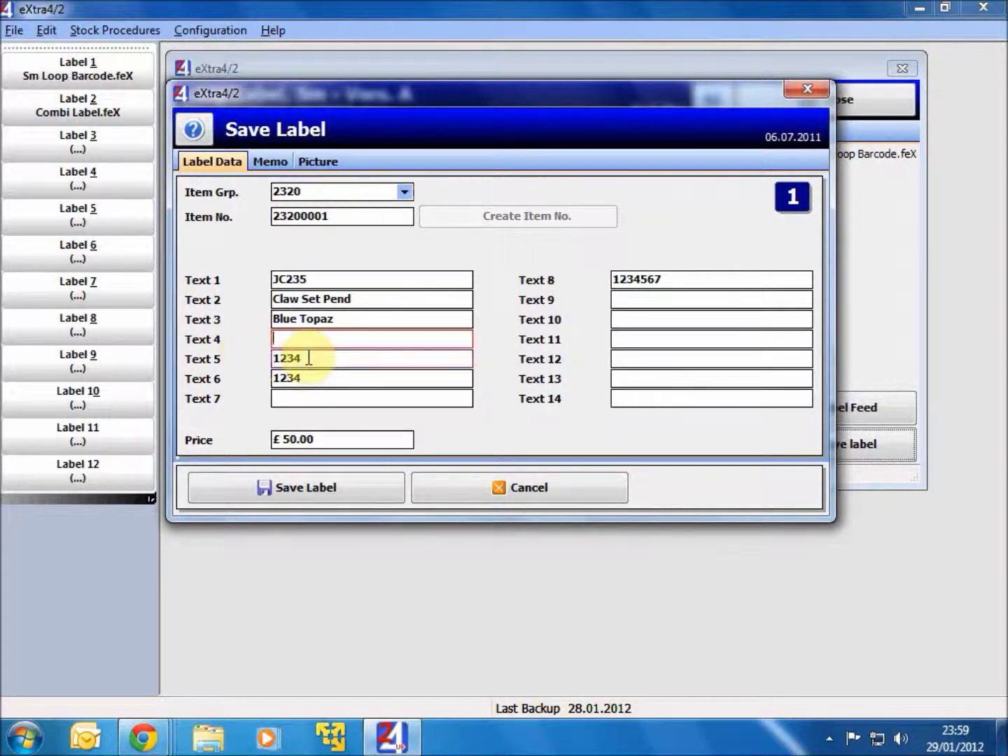
{"action": "left_click", "coordinate": [309, 357]}
{"action": "key", "text": "Delete"}
{"action": "left_click_drag", "start_coordinate": [298, 359], "coordinate": [265, 382]}
{"action": "key", "text": "Delete"}
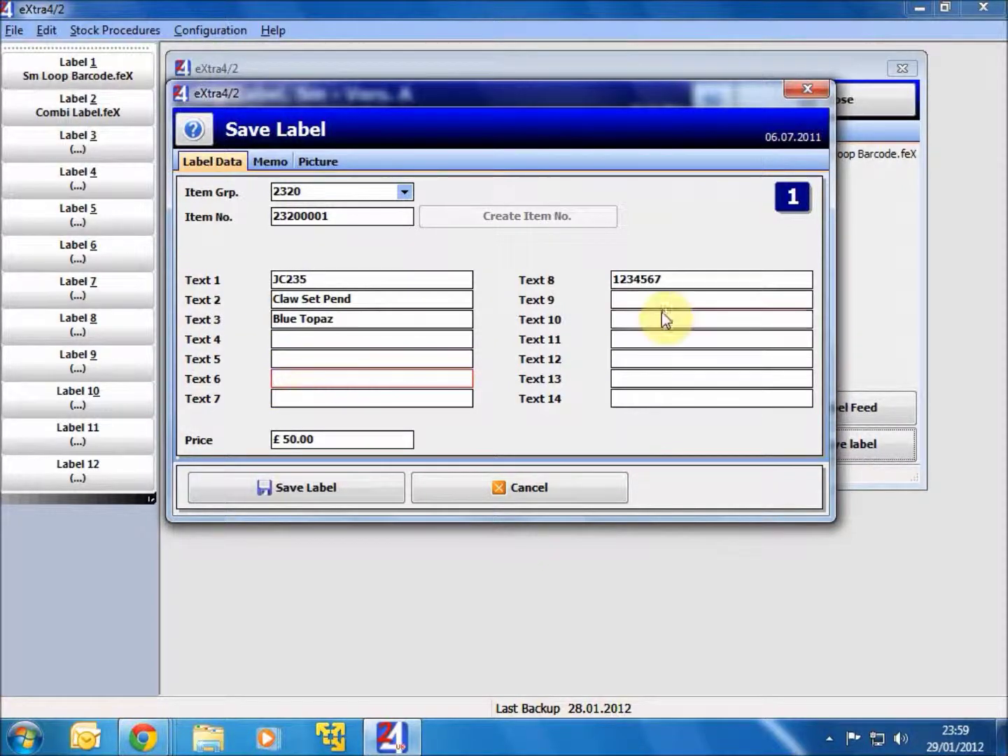
{"action": "left_click_drag", "start_coordinate": [665, 279], "coordinate": [648, 280]}
{"action": "left_click_drag", "start_coordinate": [550, 293], "coordinate": [533, 299]}
{"action": "key", "text": "Delete"}
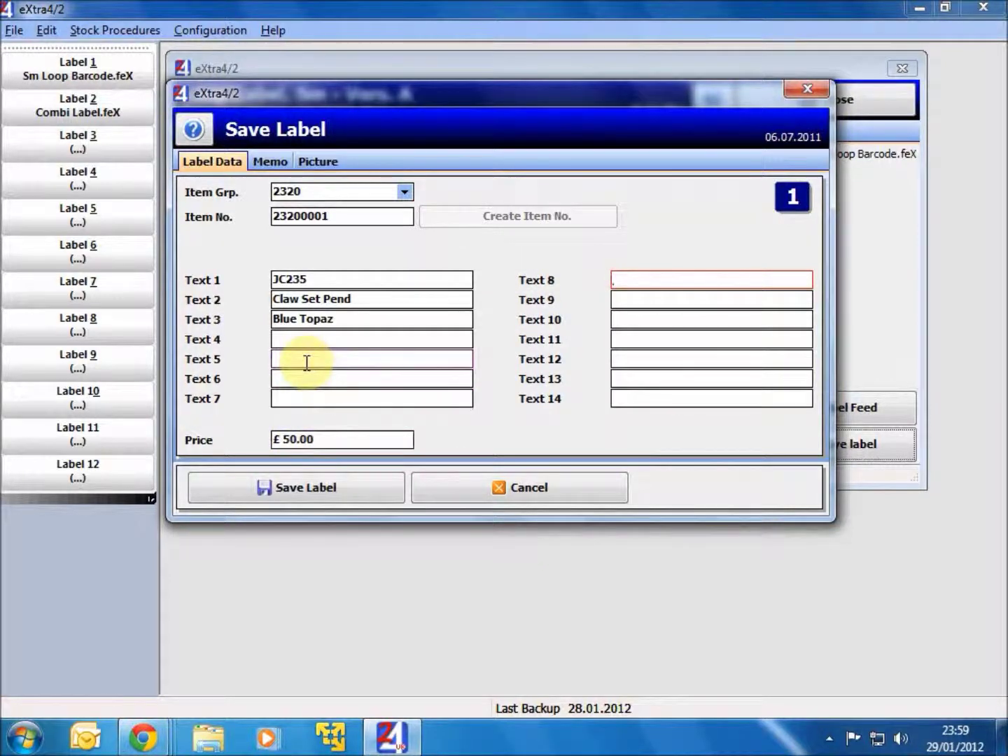
Step: Add the memo "Write a book about this item here." to the label record
{"action": "left_click", "coordinate": [268, 162]}
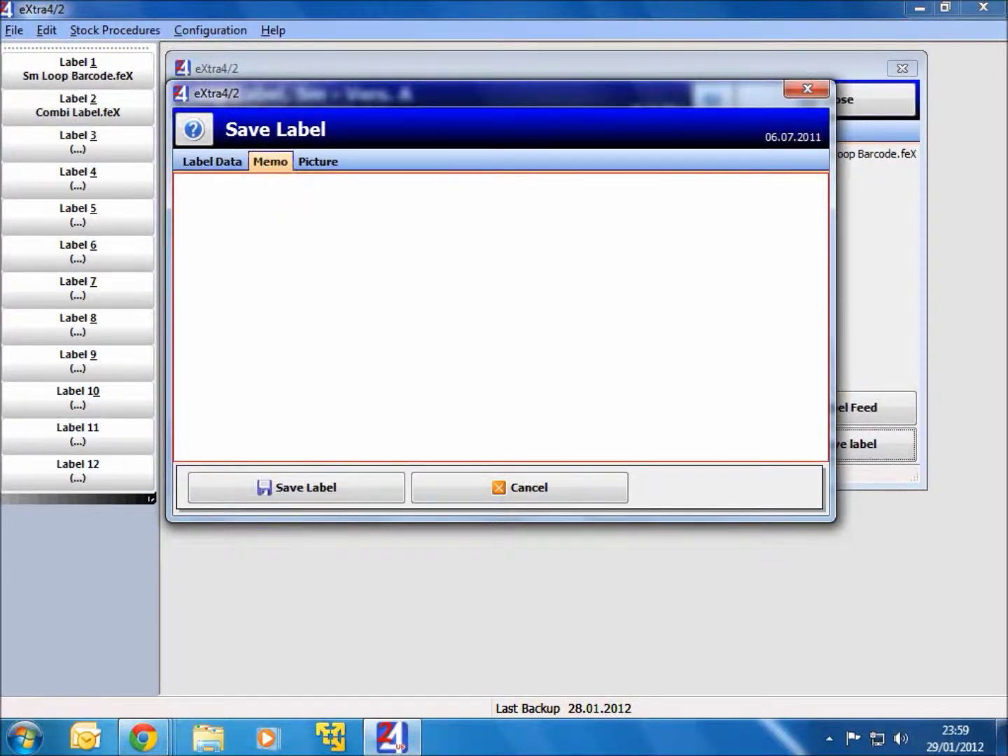
{"action": "type", "text": "Writ4"}
{"action": "key", "text": "BackSpace"}
{"action": "type", "text": "e a book about "}
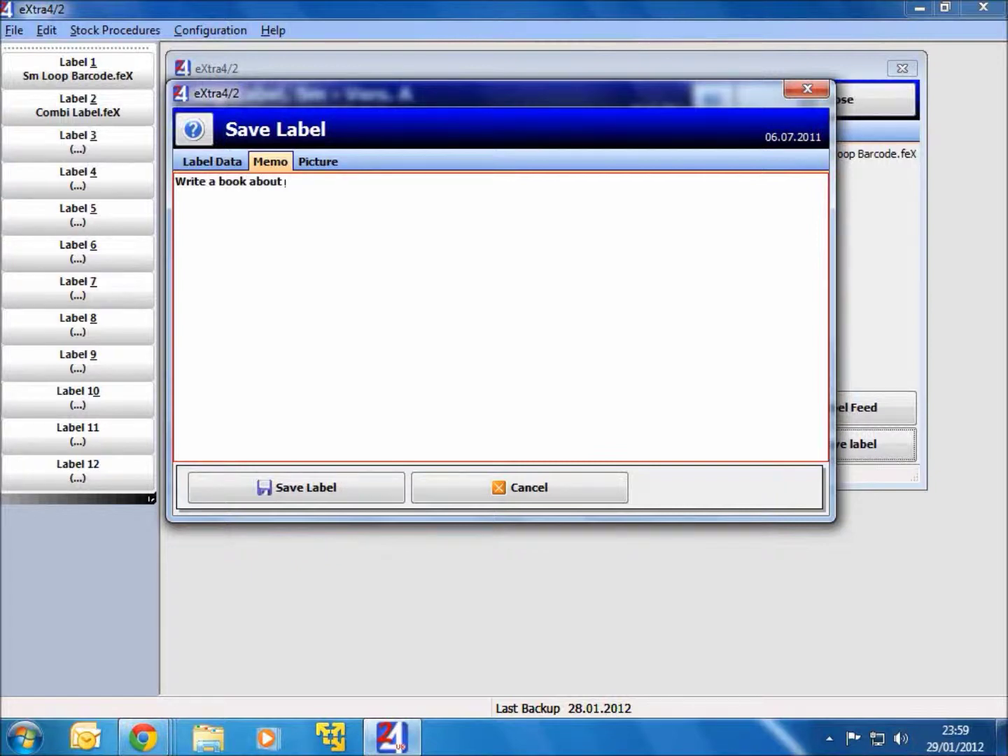
{"action": "type", "text": "this item here."}
Step: Attach the picture JC235 from the eXtra4 Pictures folder to the label record
{"action": "left_click", "coordinate": [310, 162]}
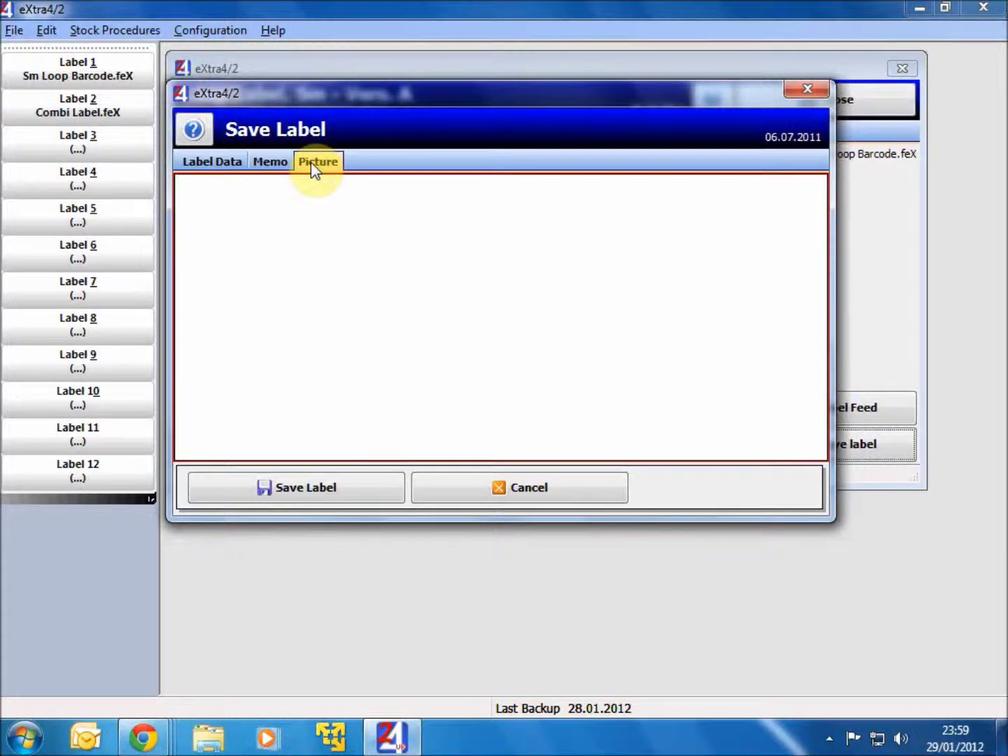
{"action": "right_click", "coordinate": [331, 245]}
{"action": "left_click", "coordinate": [368, 257]}
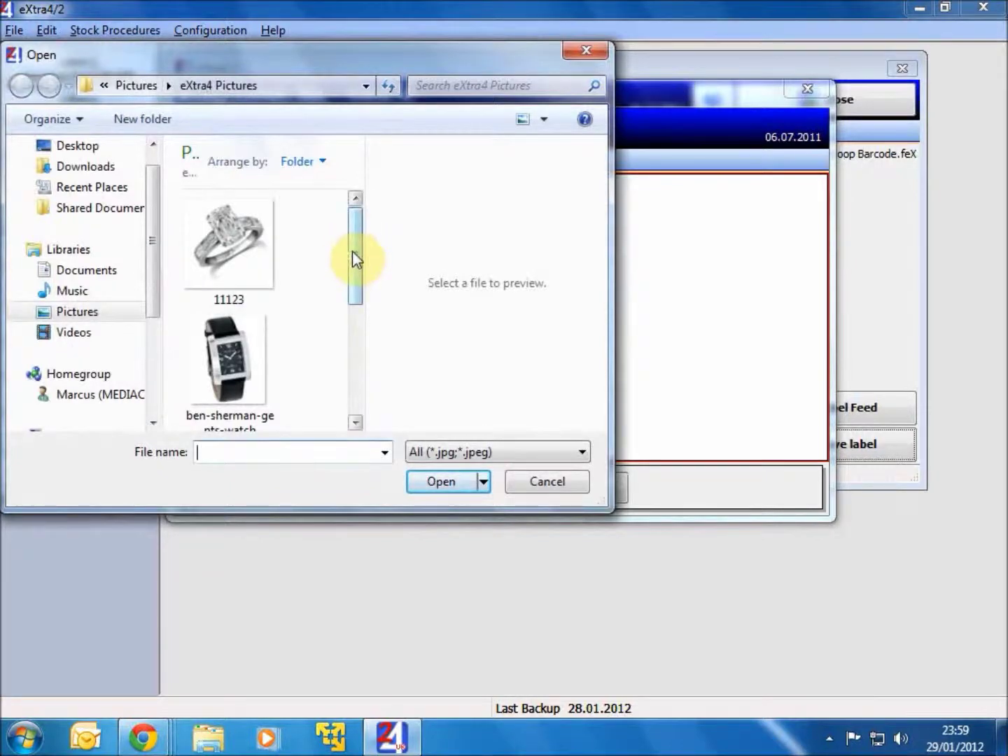
{"action": "left_click_drag", "start_coordinate": [354, 261], "coordinate": [354, 329]}
{"action": "left_click", "coordinate": [234, 303]}
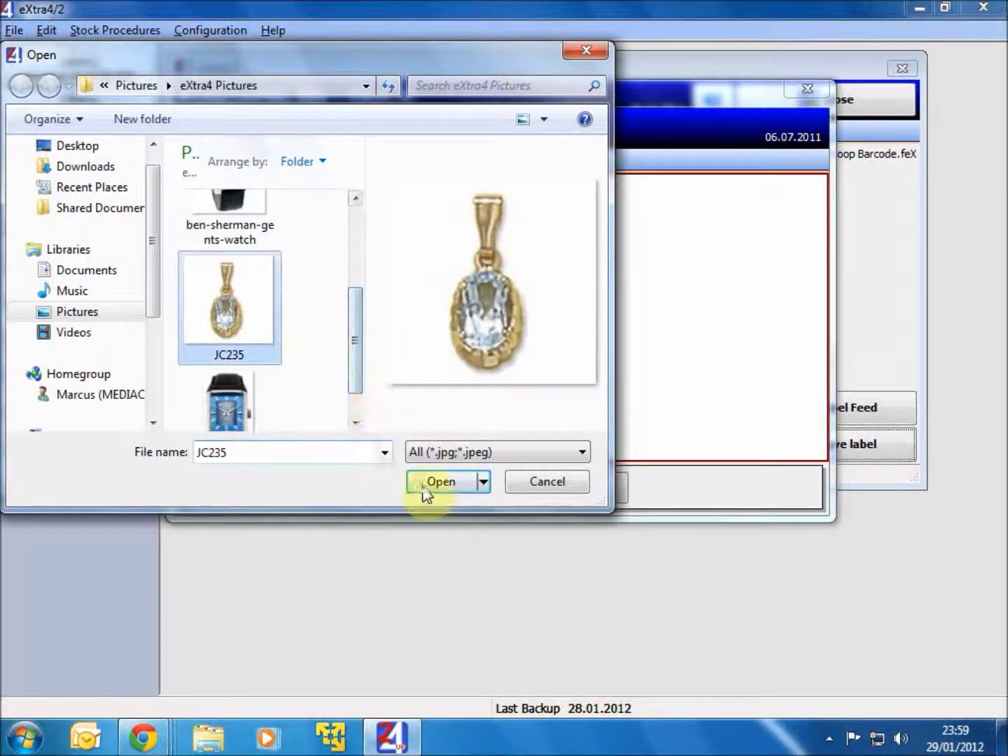
{"action": "left_click", "coordinate": [434, 482]}
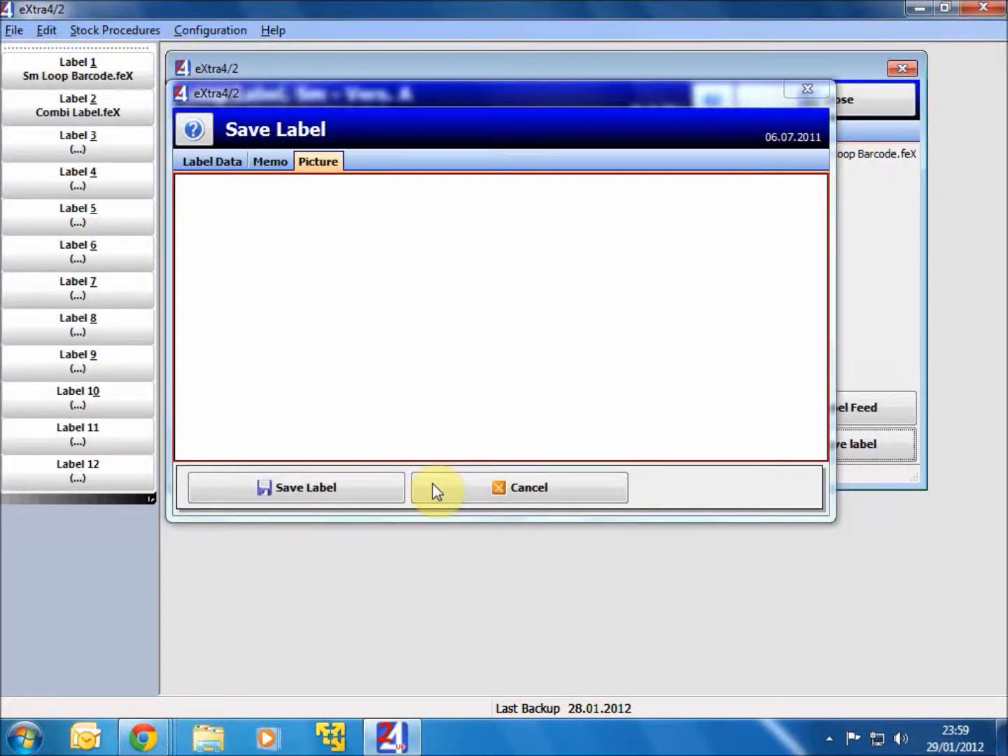
Step: Save the label record and close the loop label window
{"action": "left_click", "coordinate": [391, 487]}
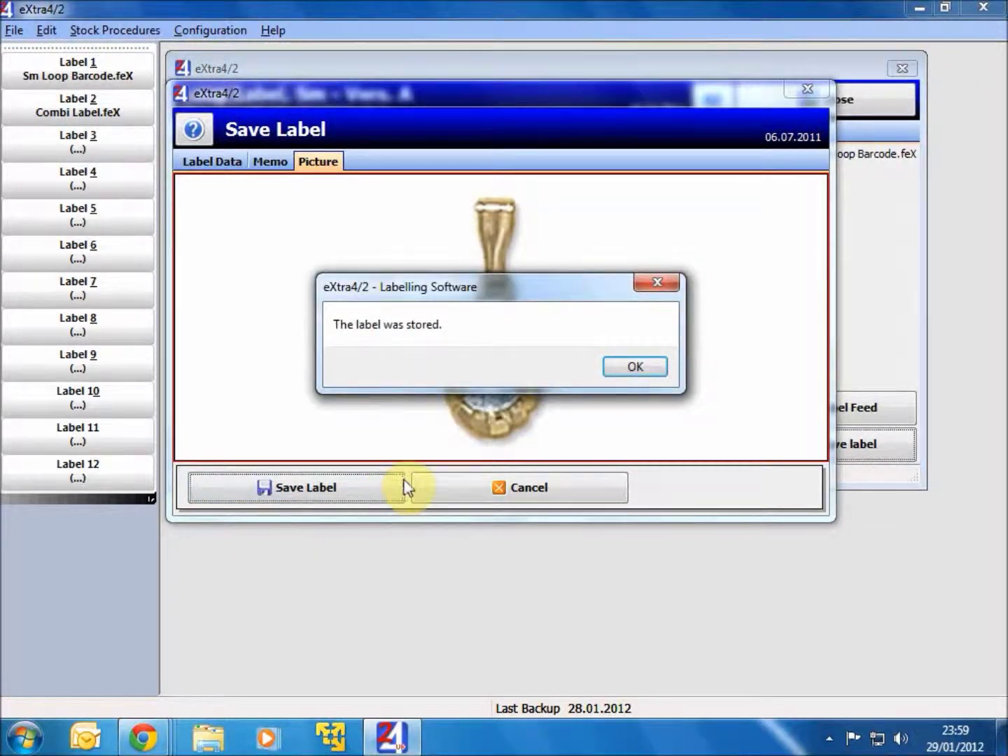
{"action": "left_click", "coordinate": [634, 366]}
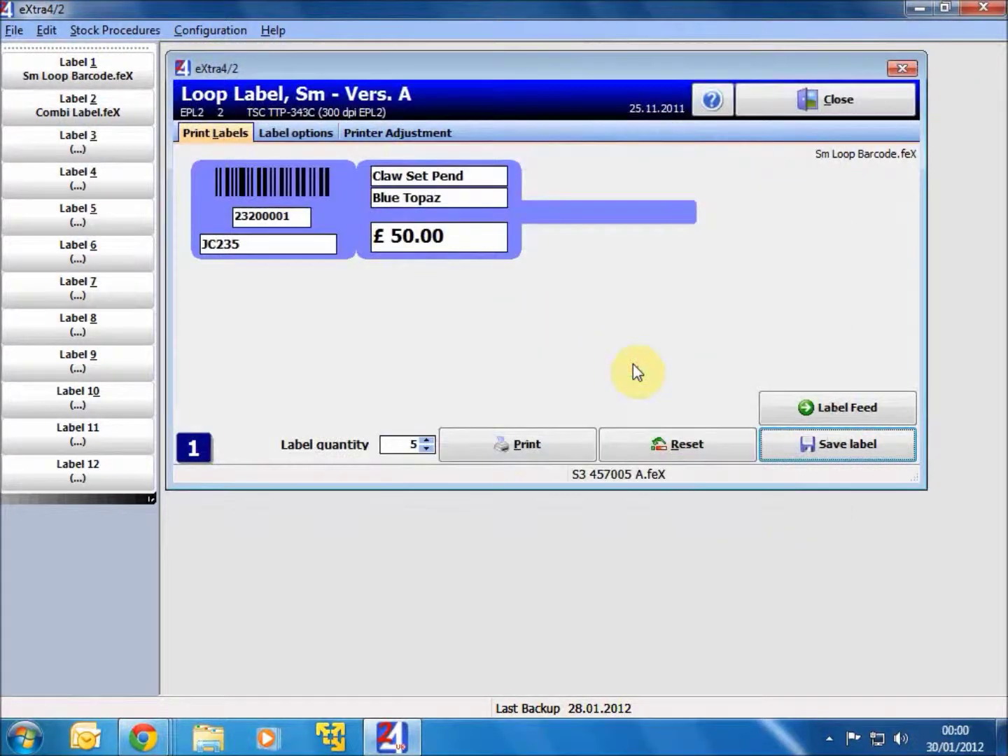
{"action": "left_click", "coordinate": [746, 111]}
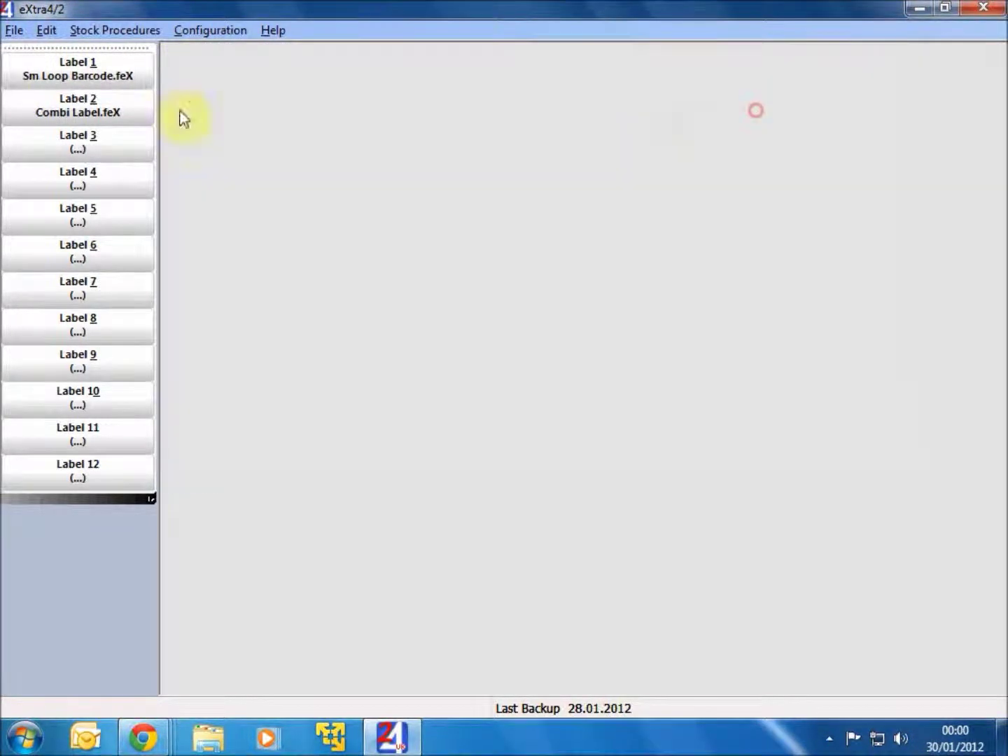
Step: Review the details of item 23200001 in Item Management and check its label in the print window
{"action": "left_click", "coordinate": [14, 30]}
{"action": "left_click", "coordinate": [22, 49]}
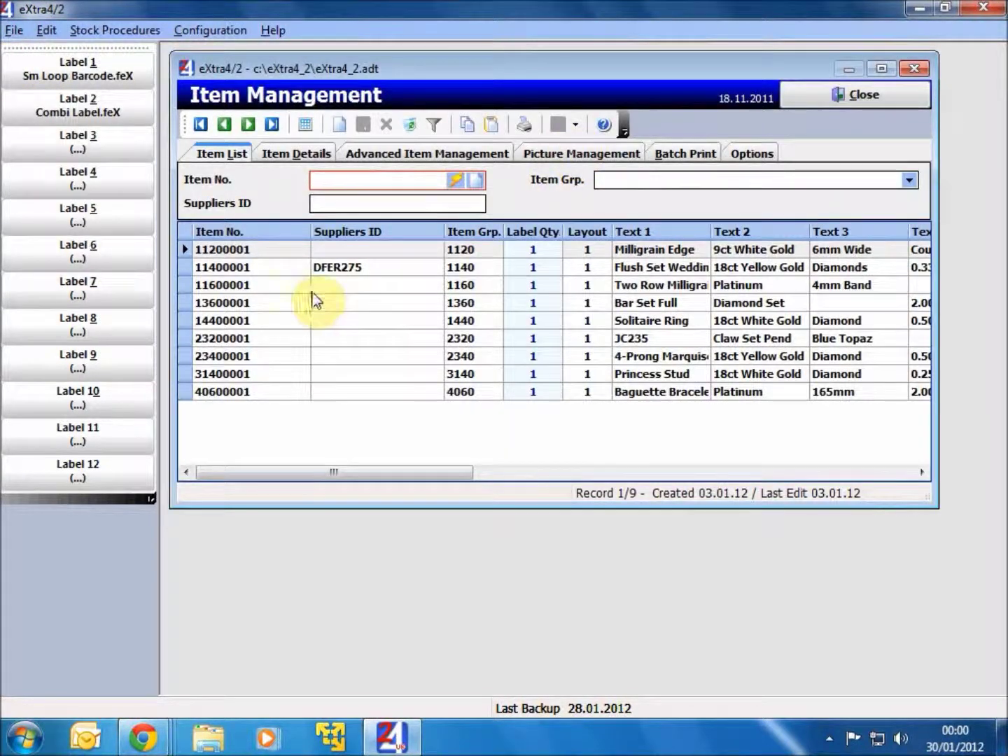
{"action": "double_click", "coordinate": [266, 339]}
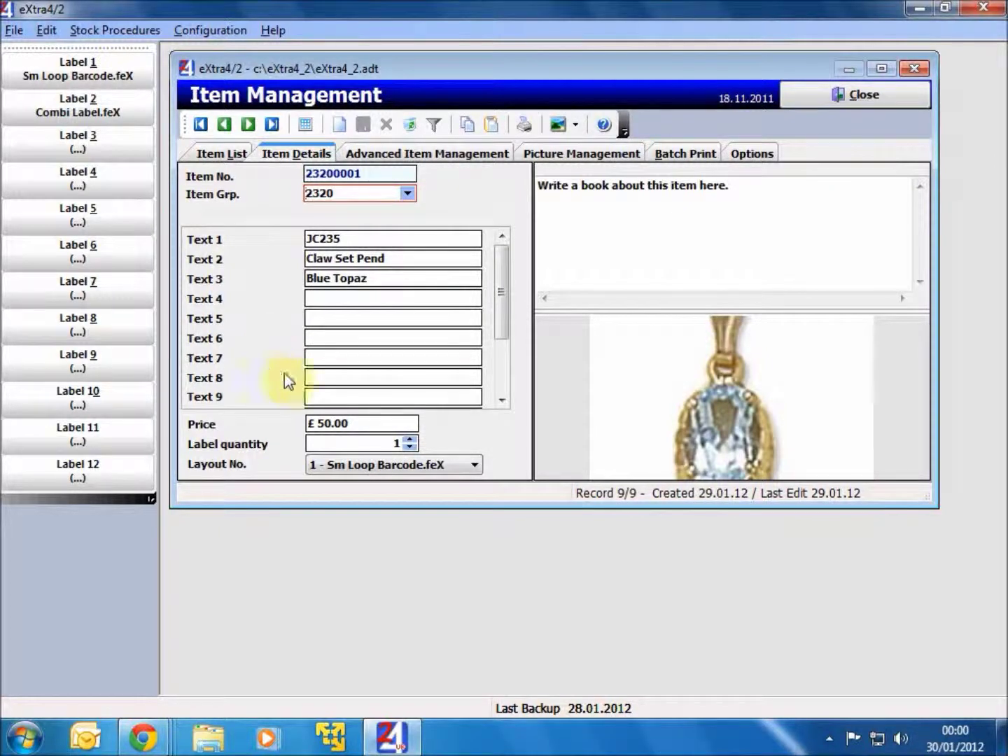
{"action": "left_click", "coordinate": [526, 127]}
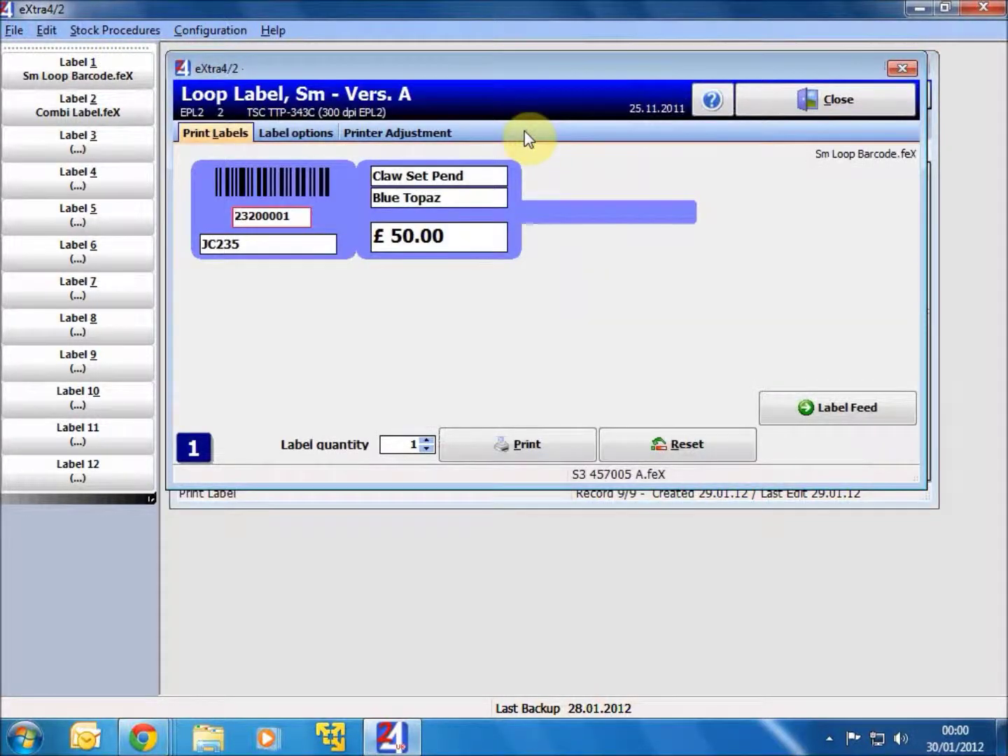
{"action": "left_click", "coordinate": [783, 103]}
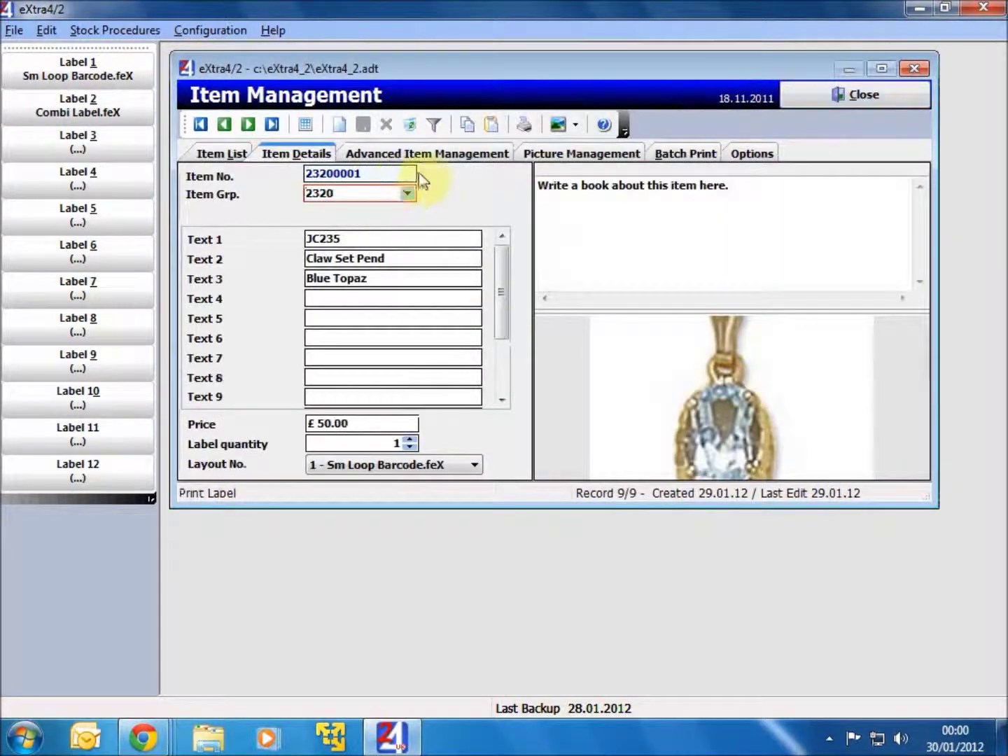
{"action": "left_click", "coordinate": [431, 129]}
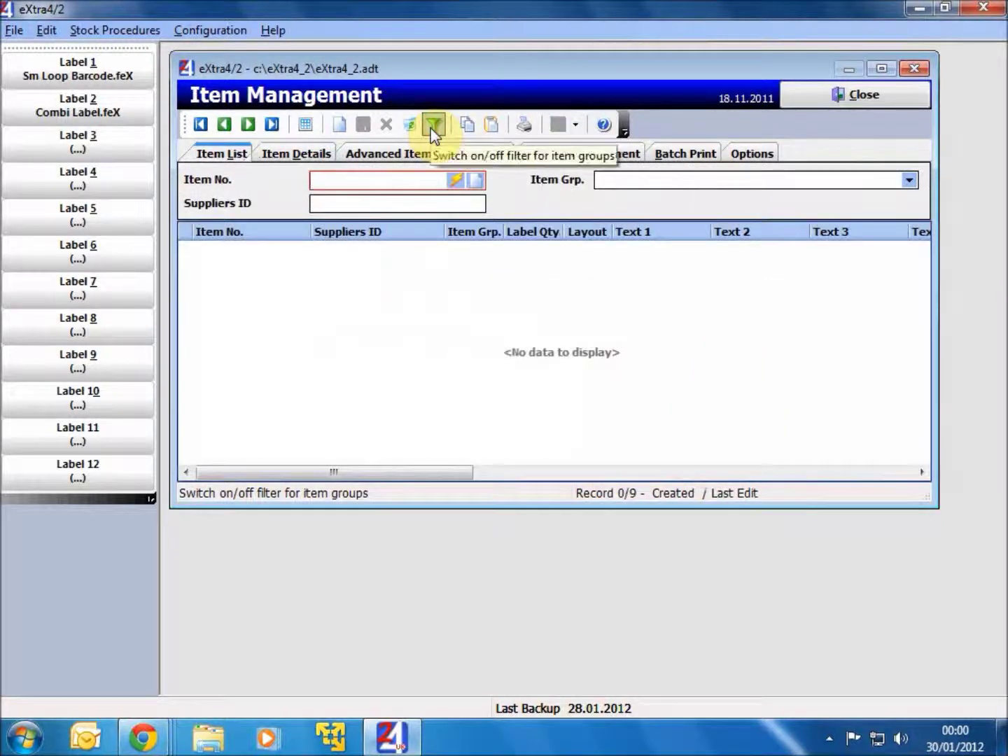
{"action": "left_click", "coordinate": [225, 155]}
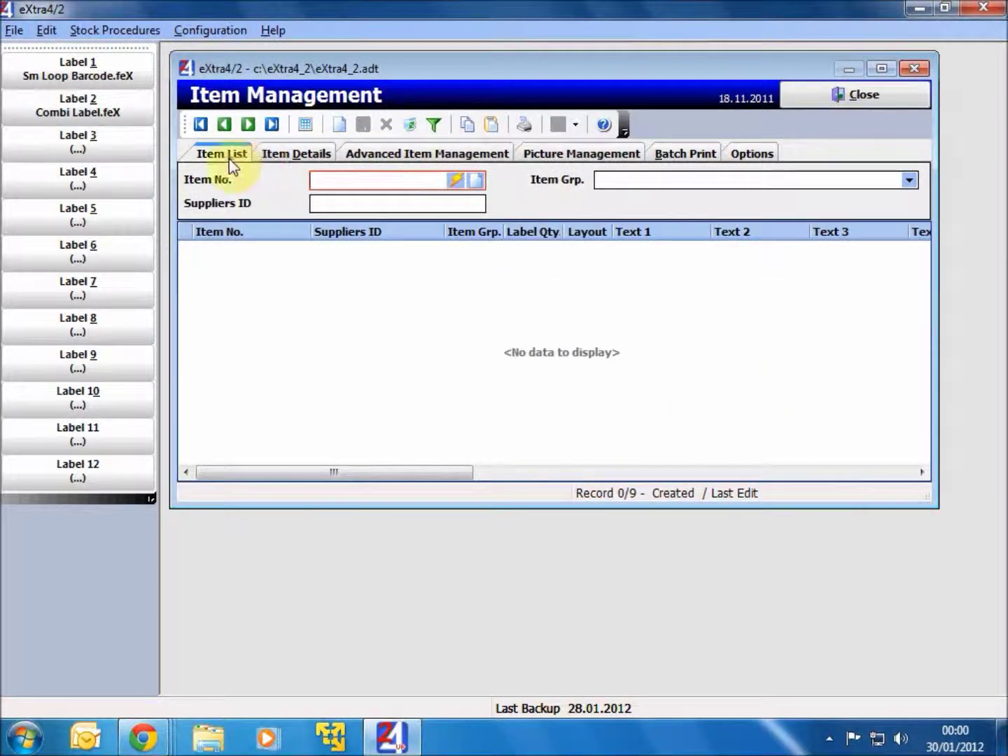
{"action": "left_click", "coordinate": [435, 128]}
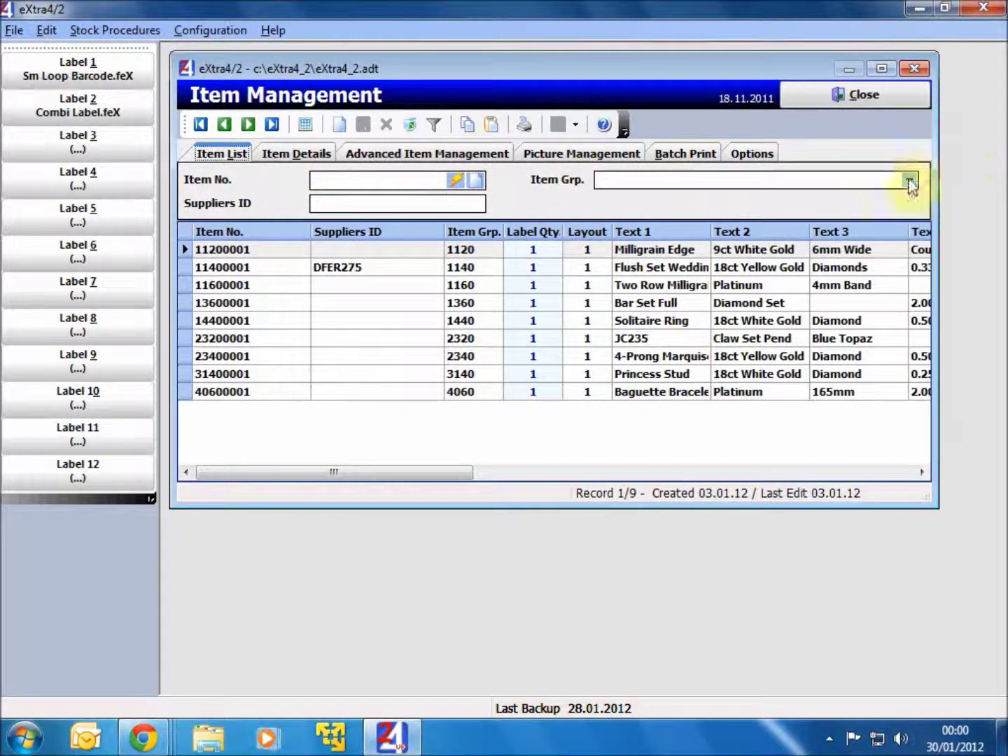
Step: Filter the item list to show only item group 1440, Single Stone Ring 18ct Gold
{"action": "left_click", "coordinate": [909, 181]}
{"action": "scroll", "coordinate": [703, 297], "scroll_direction": "down", "scroll_amount": 5}
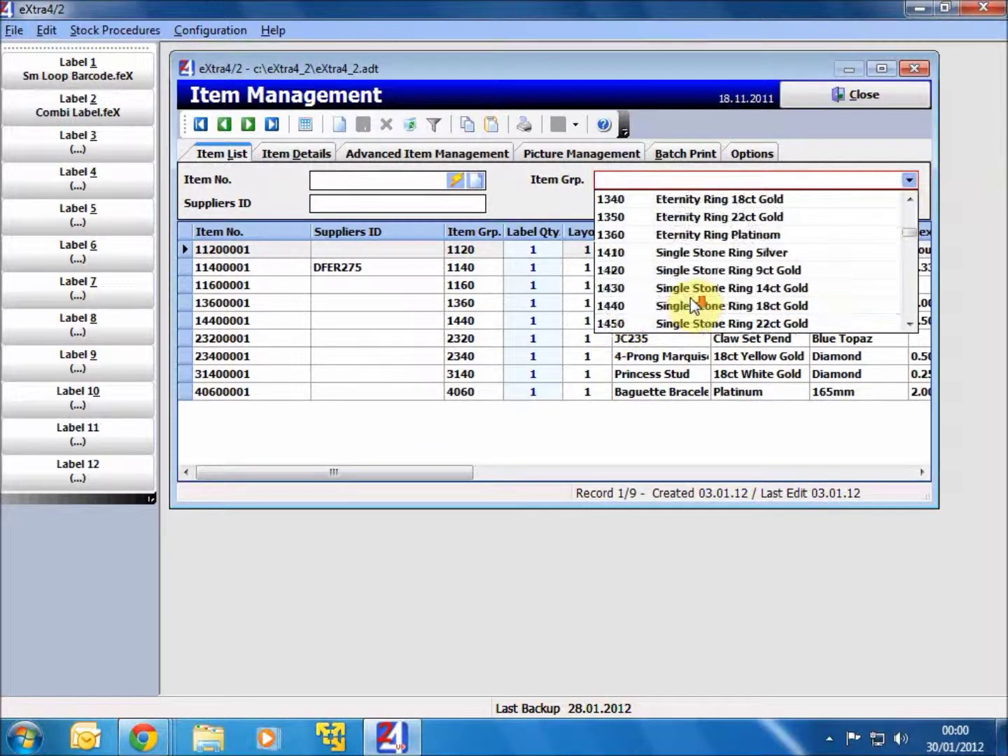
{"action": "left_click", "coordinate": [638, 306]}
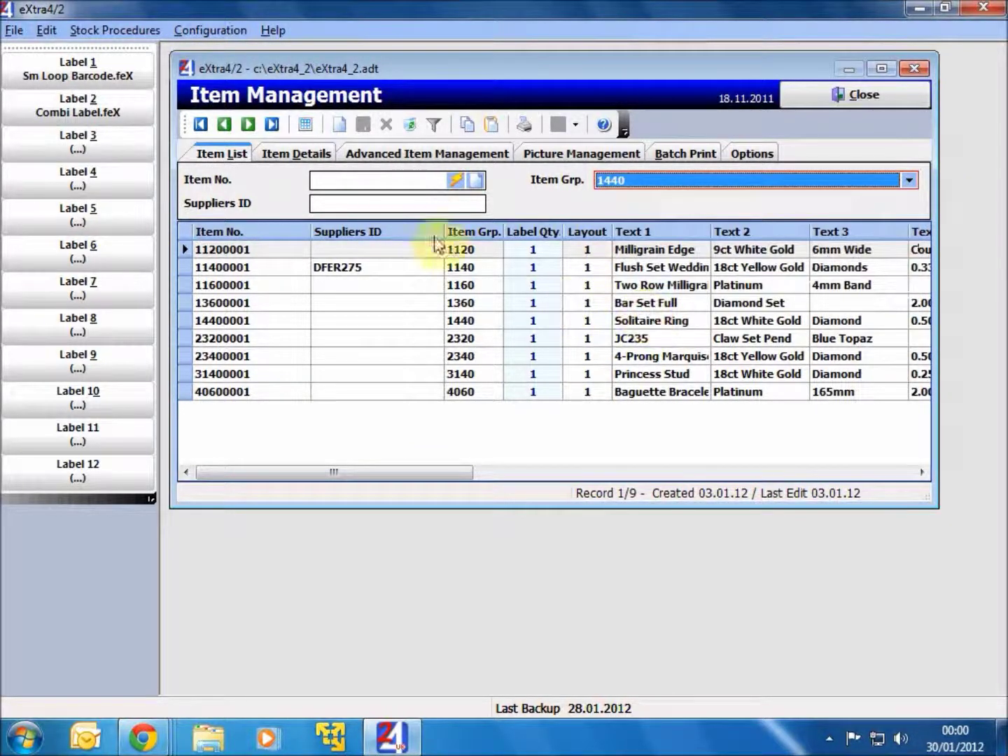
{"action": "left_click", "coordinate": [433, 126]}
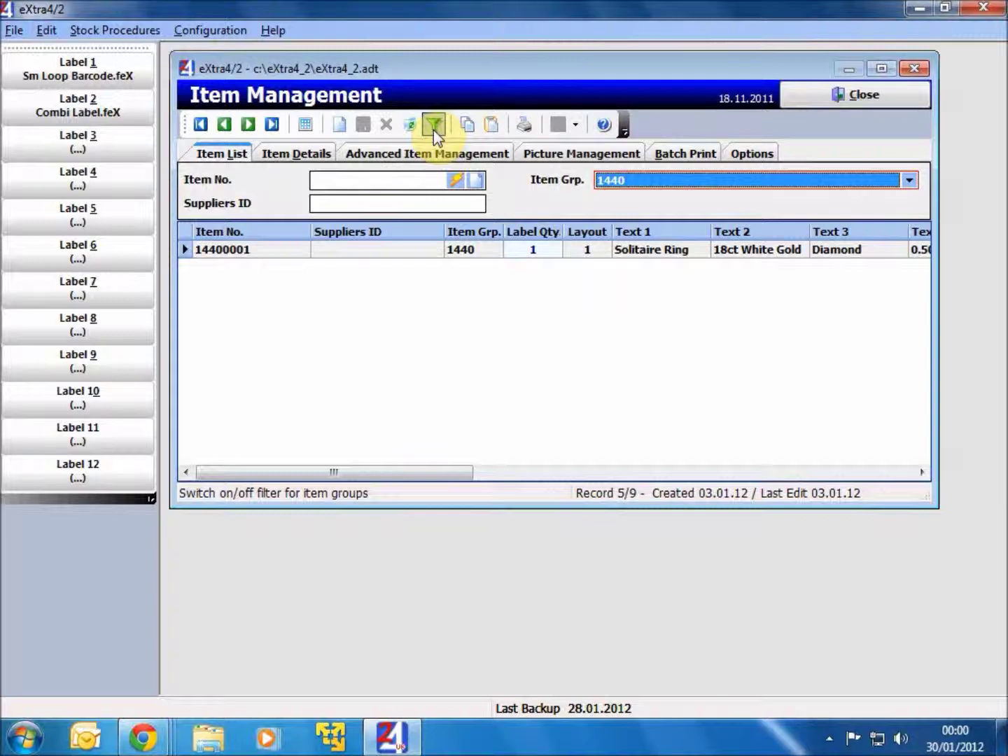
Step: Set batch printing to layout 1 - Sm Loop Barcode.feX, with the quantity reset after printing enabled
{"action": "left_click", "coordinate": [669, 158]}
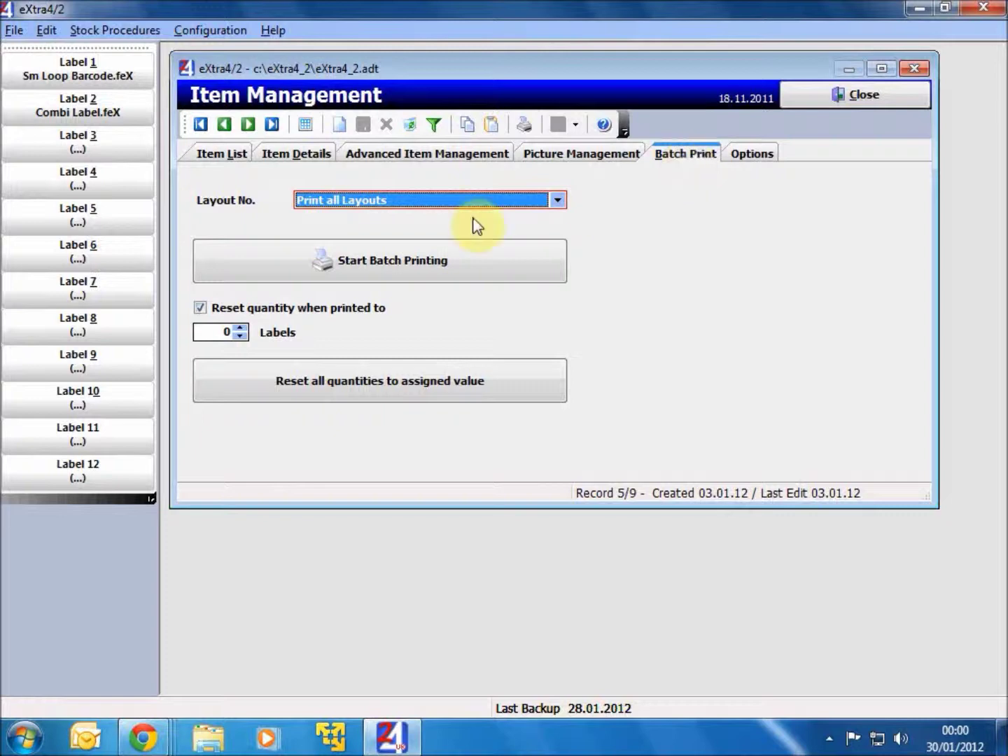
{"action": "left_click", "coordinate": [558, 200]}
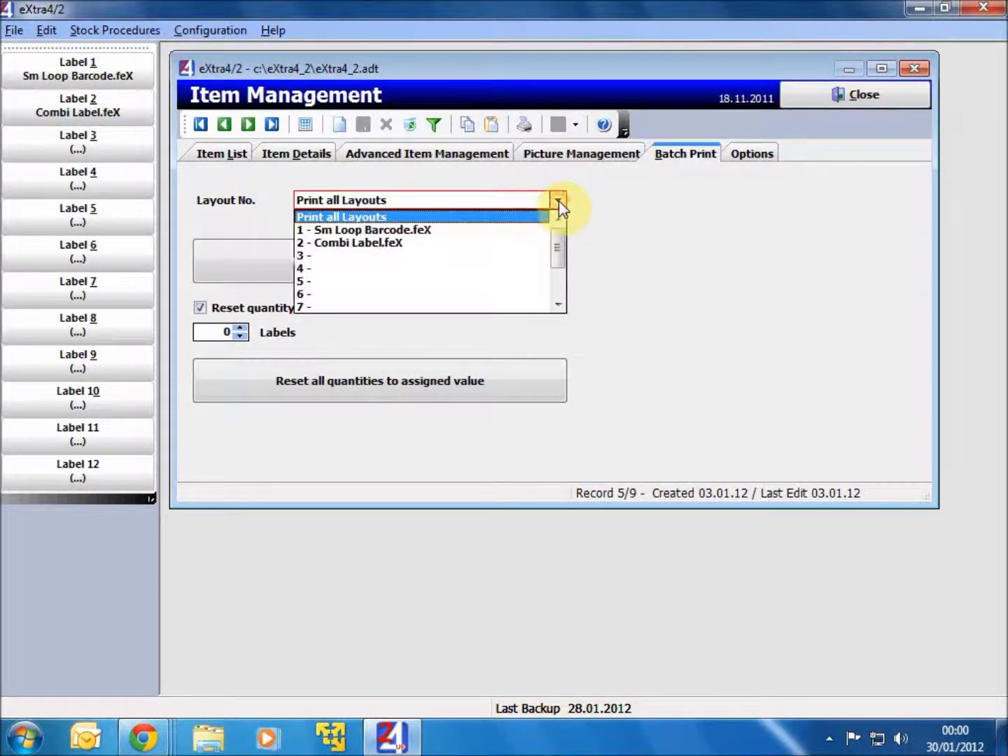
{"action": "left_click", "coordinate": [463, 230]}
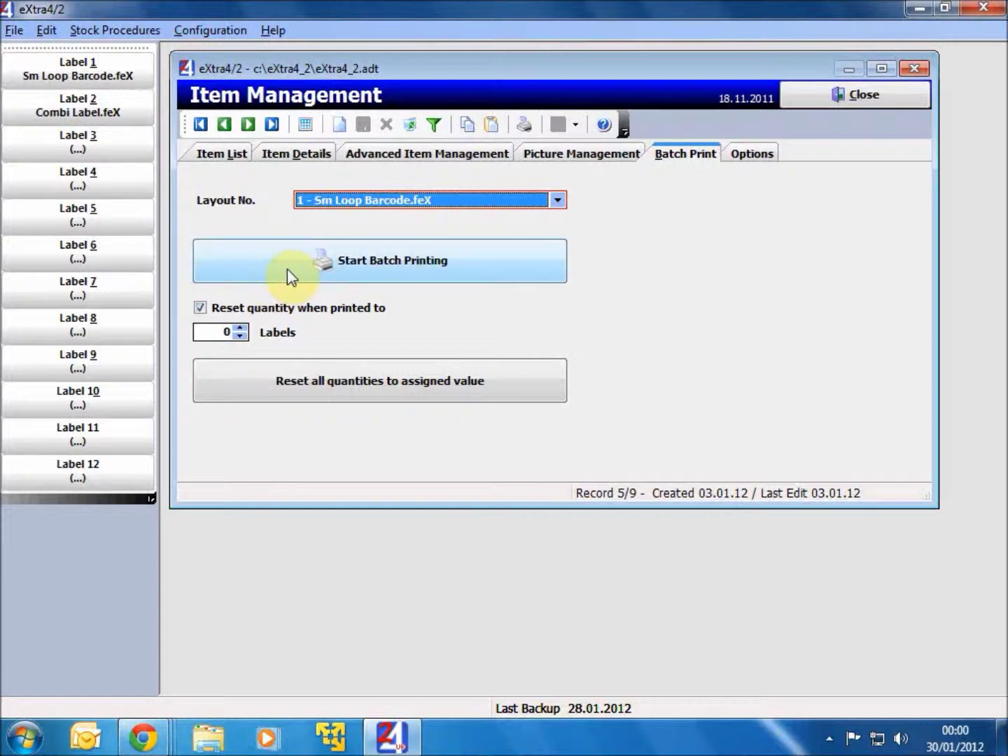
{"action": "left_click", "coordinate": [200, 308]}
{"action": "left_click", "coordinate": [200, 308]}
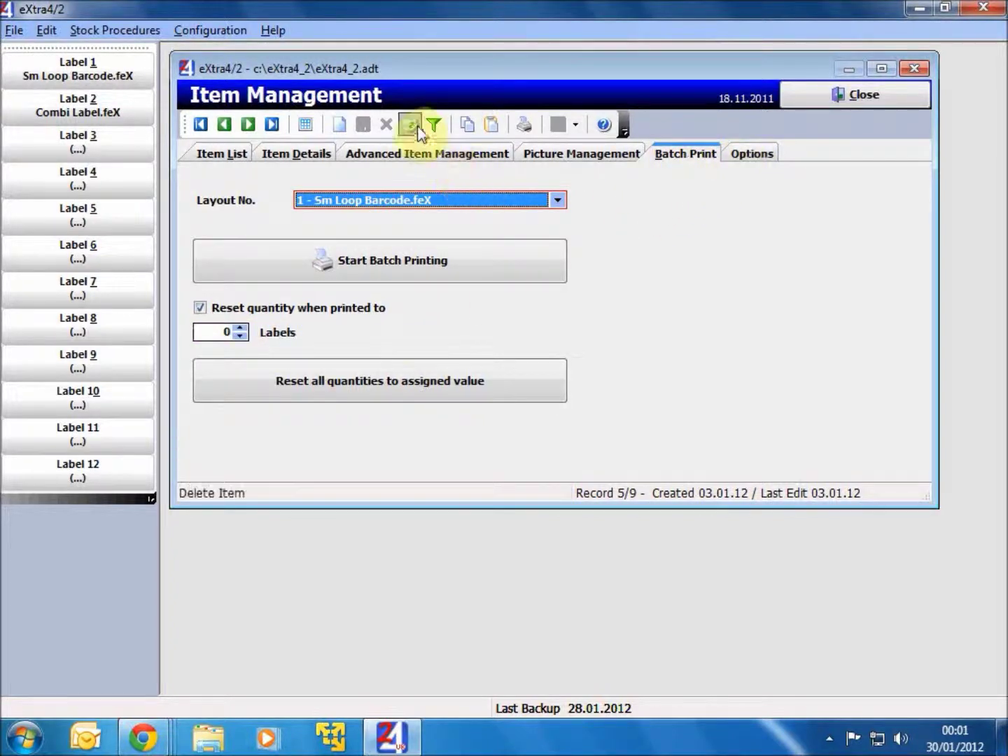
Step: Return to the item list and switch off the item group filter to list all items
{"action": "left_click", "coordinate": [211, 155]}
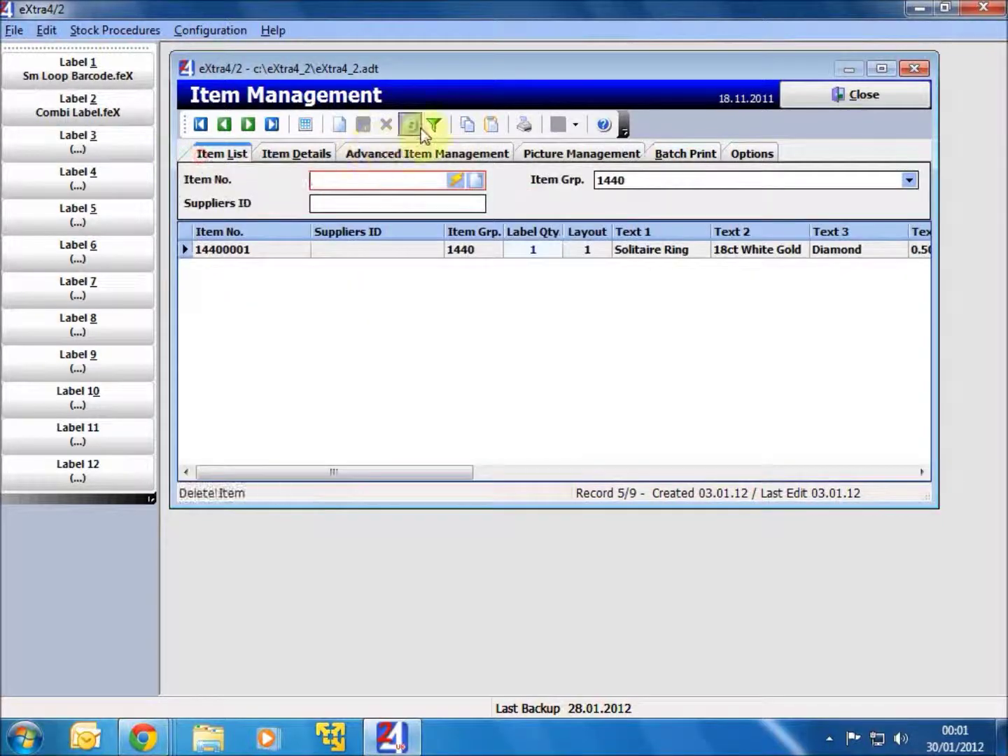
{"action": "left_click", "coordinate": [435, 124]}
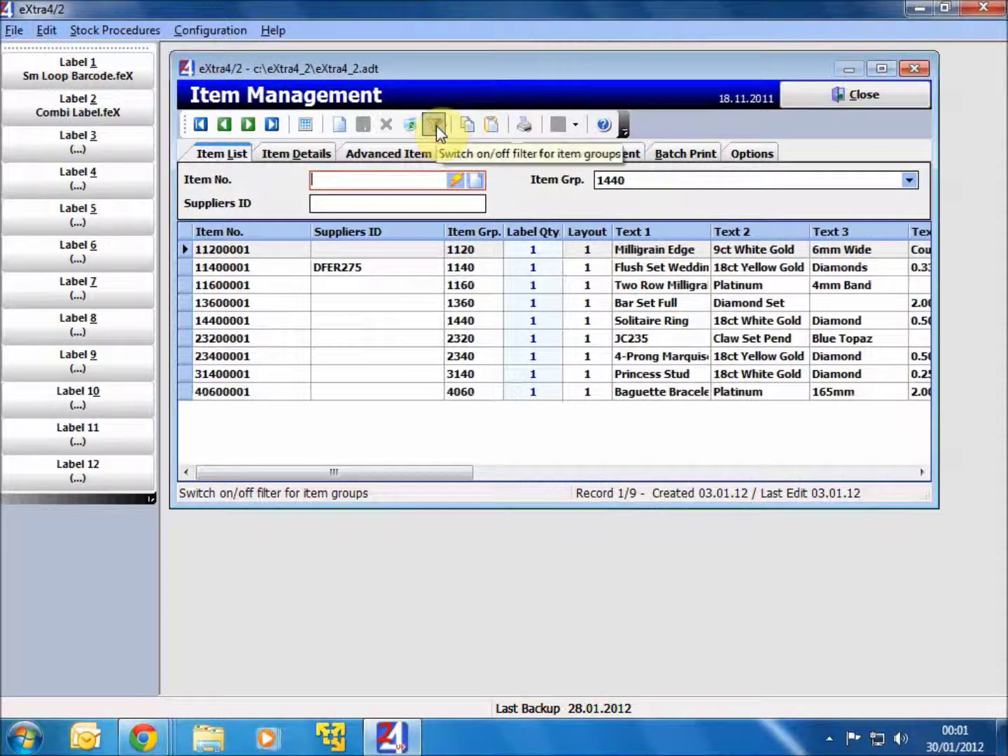